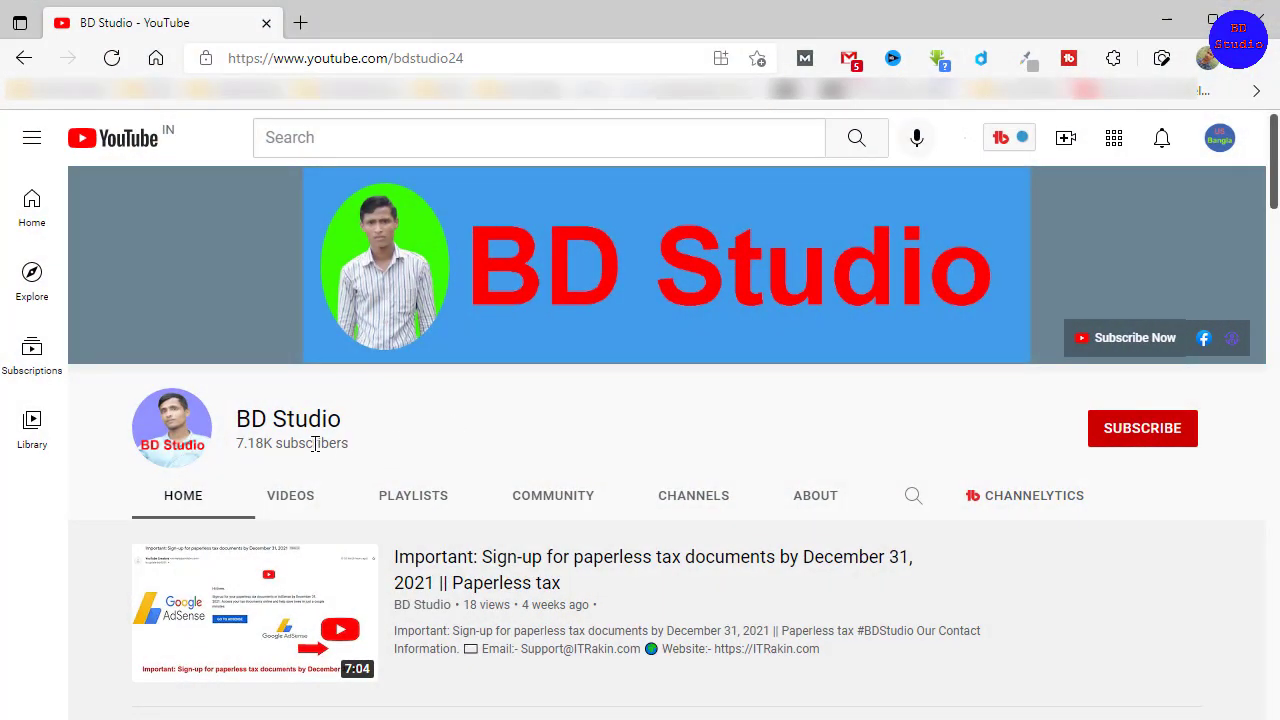
- Subscribe to the BD Studio channel and set its notifications to All
{"action": "left_click", "coordinate": [1118, 430]}
{"action": "left_click", "coordinate": [1181, 428]}
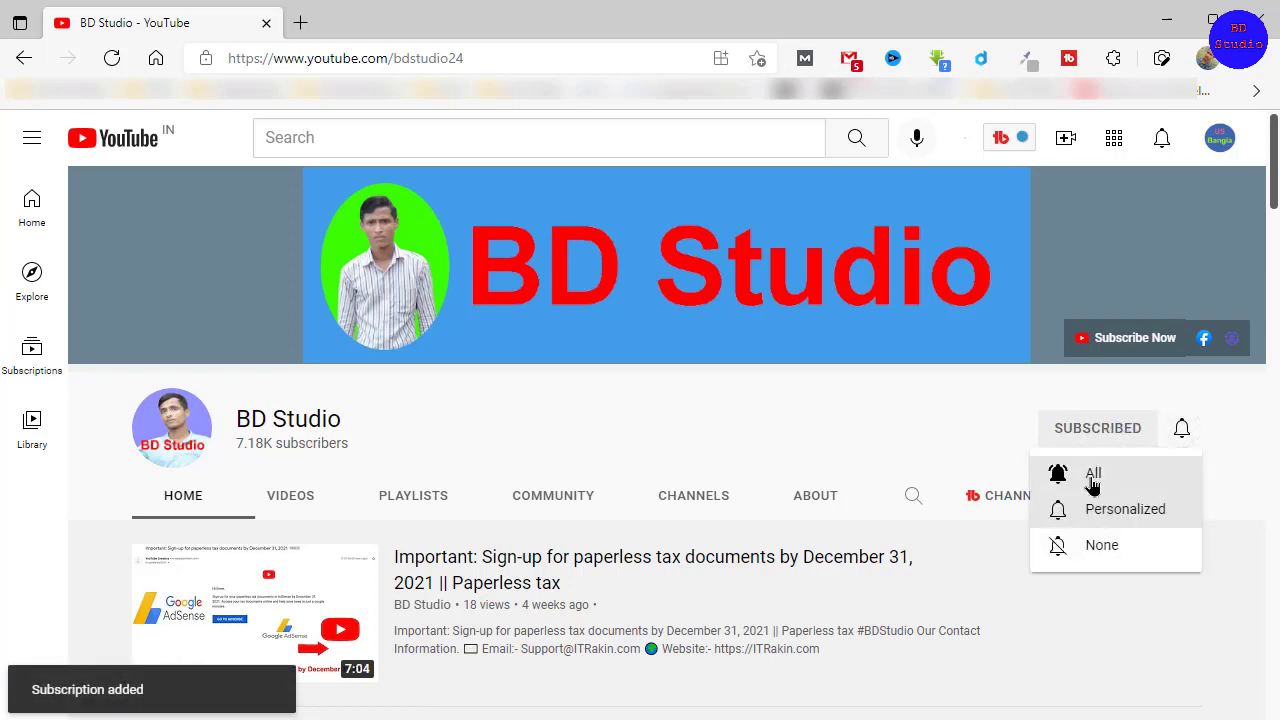
{"action": "left_click", "coordinate": [1092, 482]}
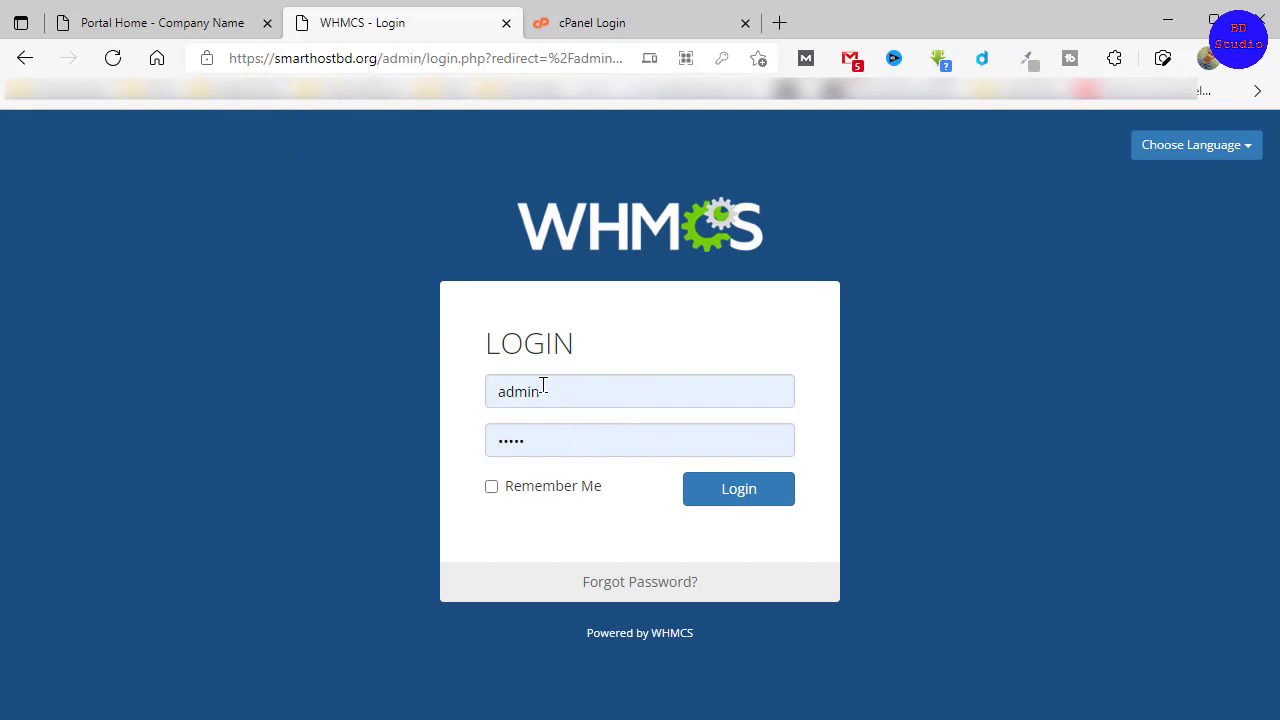
- Log in to the WHMCS admin area with the prefilled credentials and dismiss the Version 8.3 announcement
{"action": "left_click", "coordinate": [720, 492]}
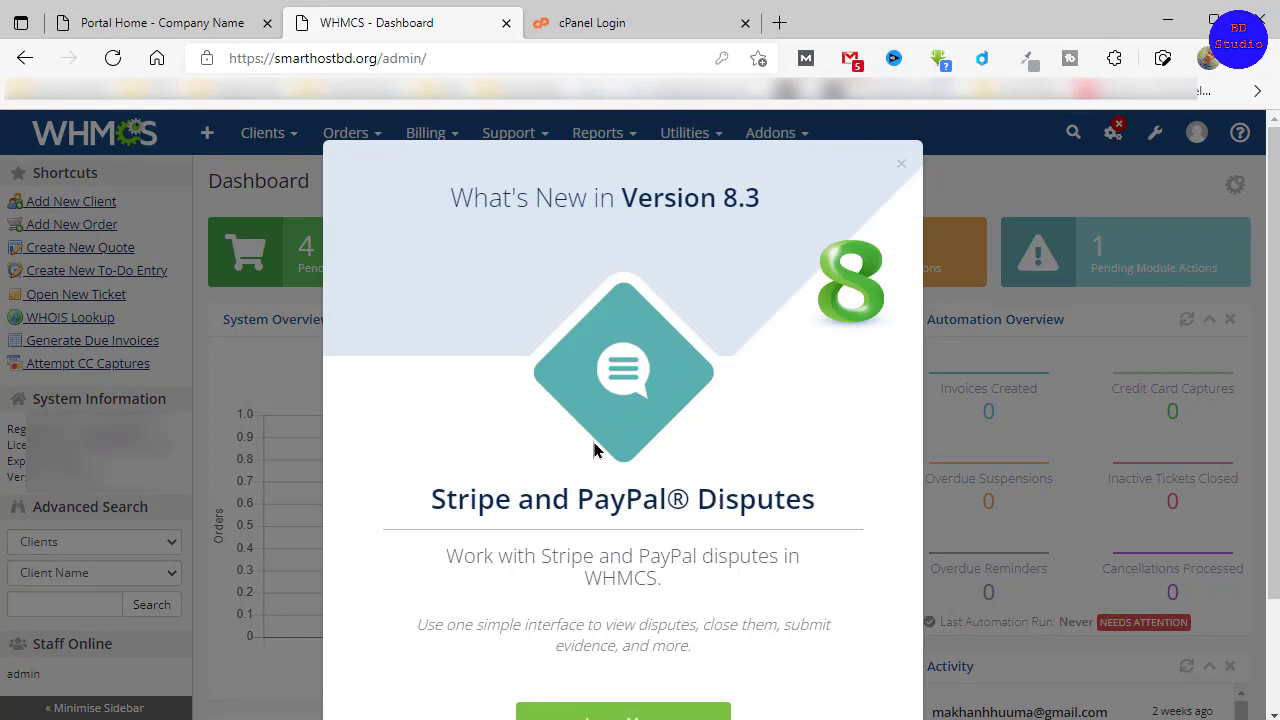
{"action": "left_click", "coordinate": [901, 166]}
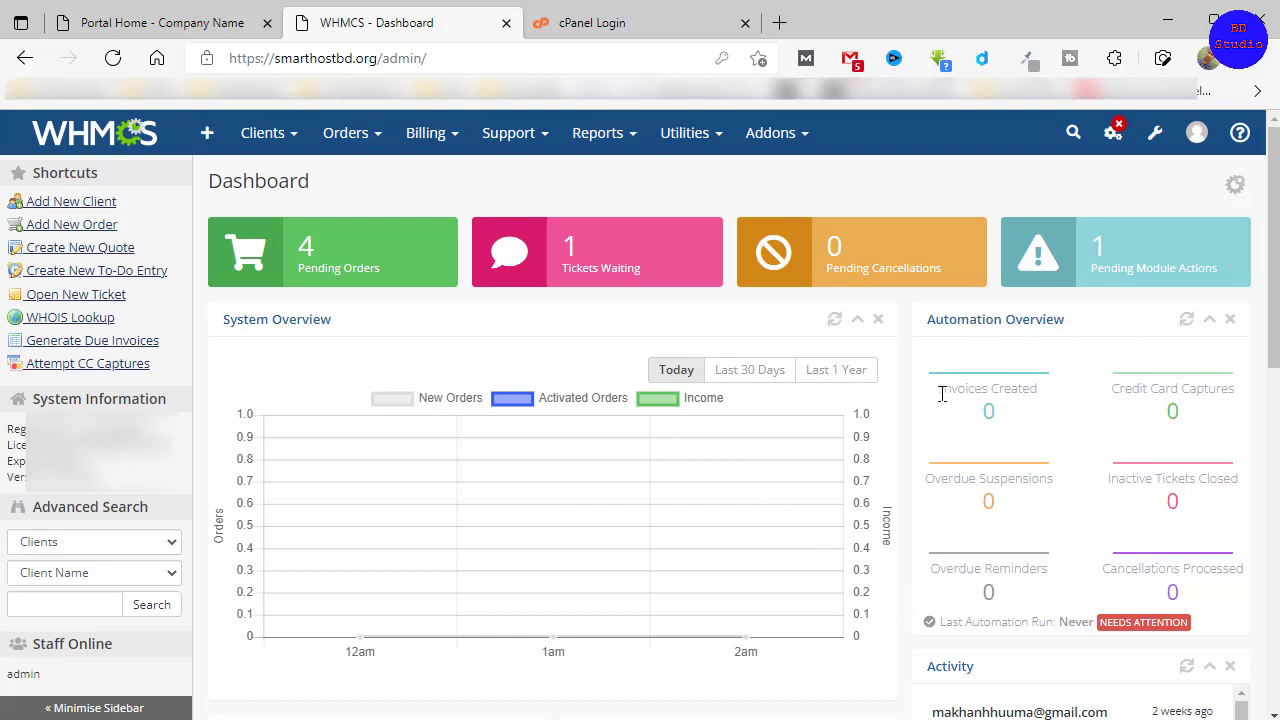
{"action": "left_click_drag", "start_coordinate": [943, 391], "coordinate": [1033, 389]}
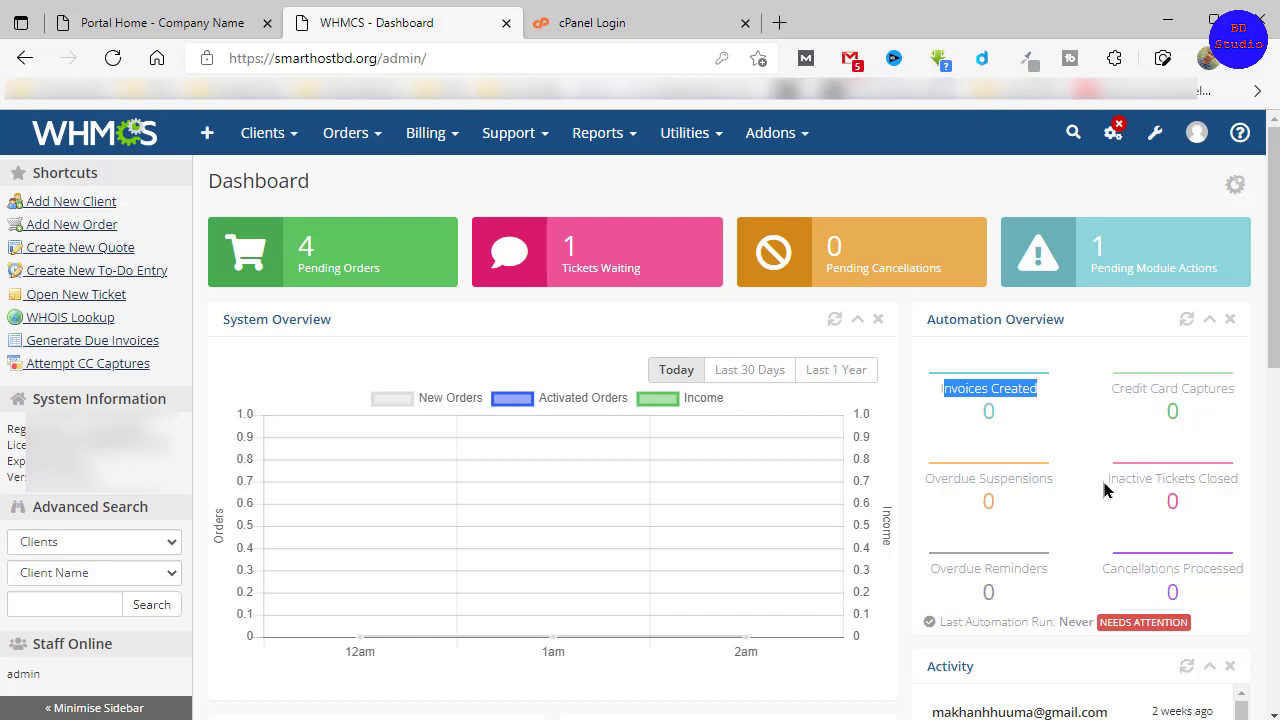
{"action": "left_click_drag", "start_coordinate": [1118, 478], "coordinate": [1222, 482]}
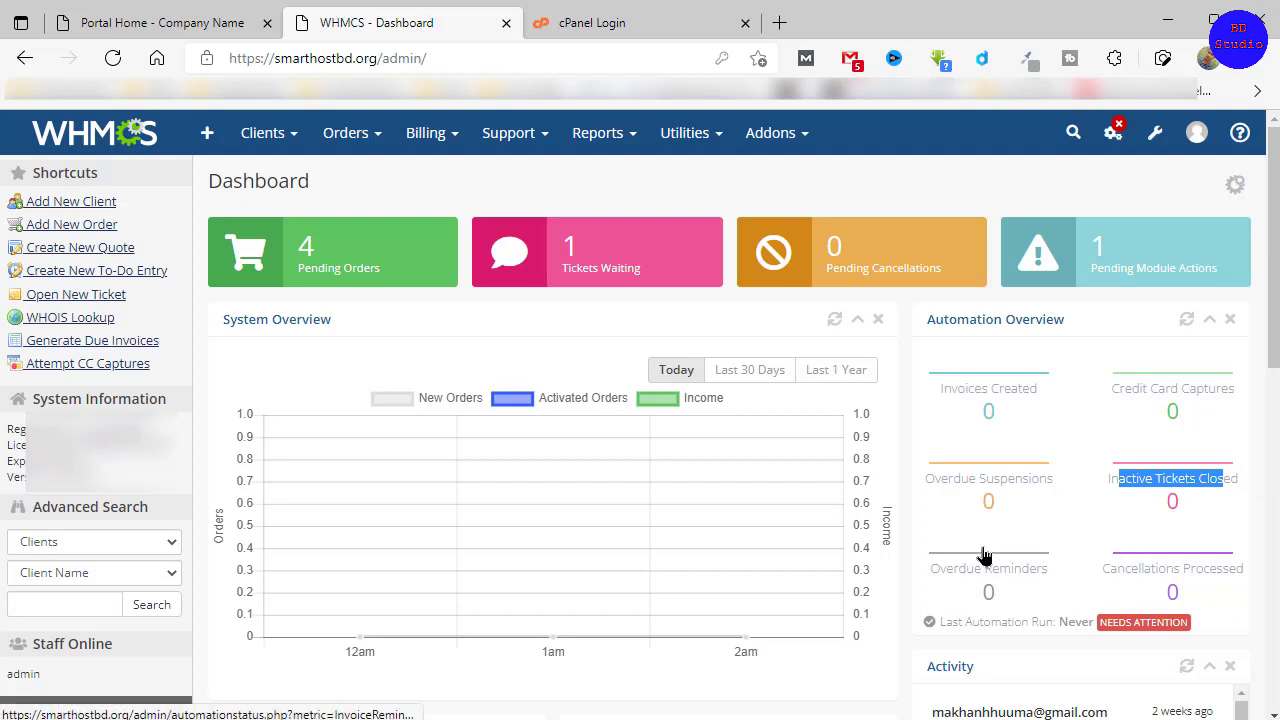
{"action": "left_click", "coordinate": [800, 690]}
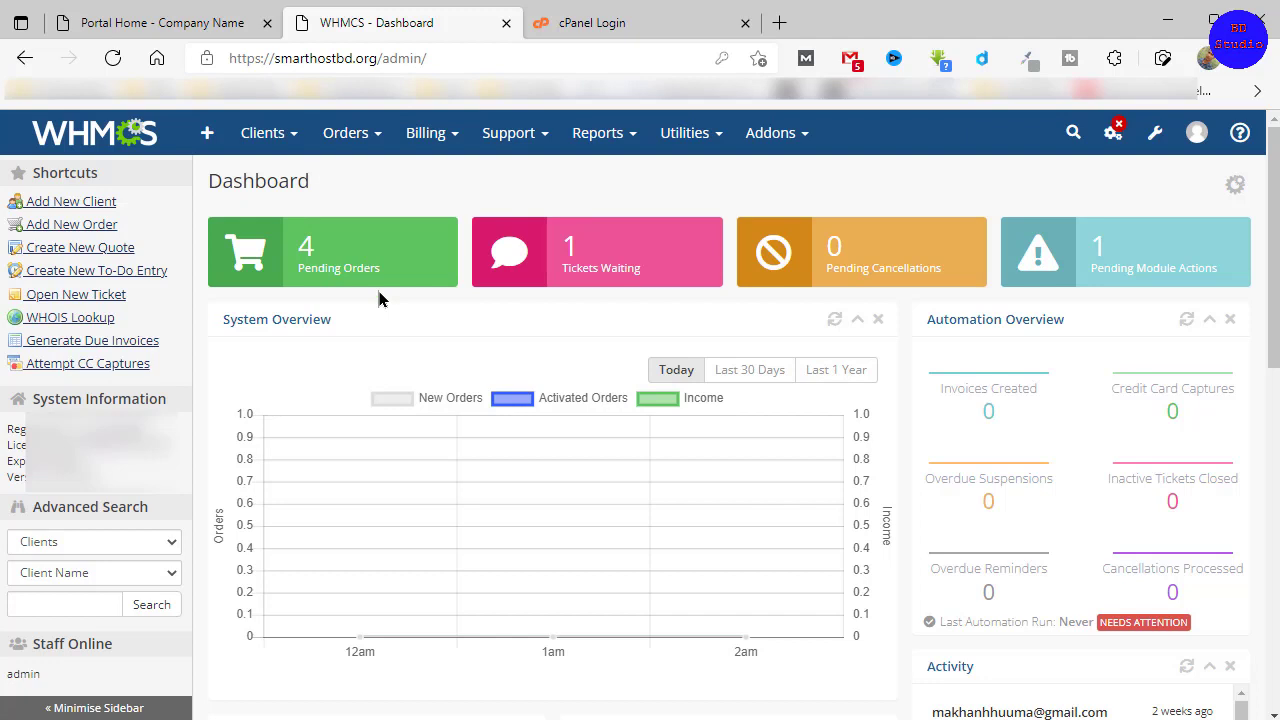
- Switch to the cPanel login page and log in with the prefilled credentials
{"action": "left_click", "coordinate": [612, 22]}
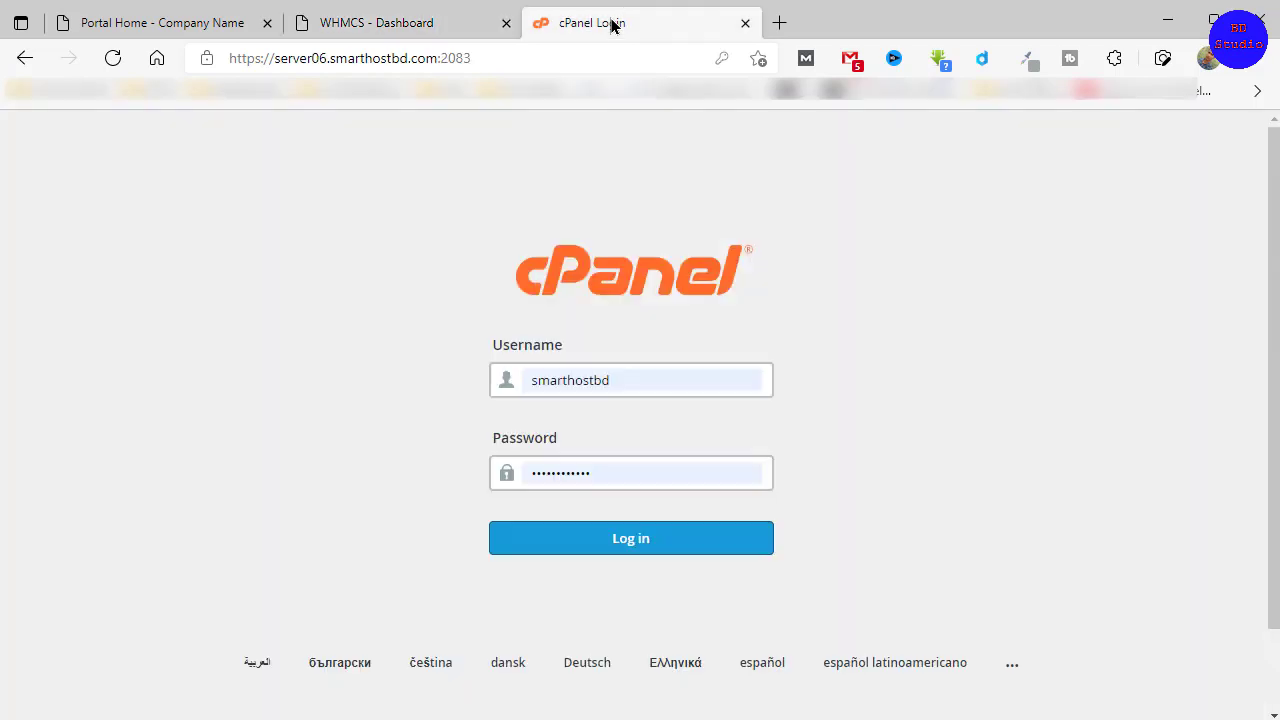
{"action": "left_click", "coordinate": [612, 544]}
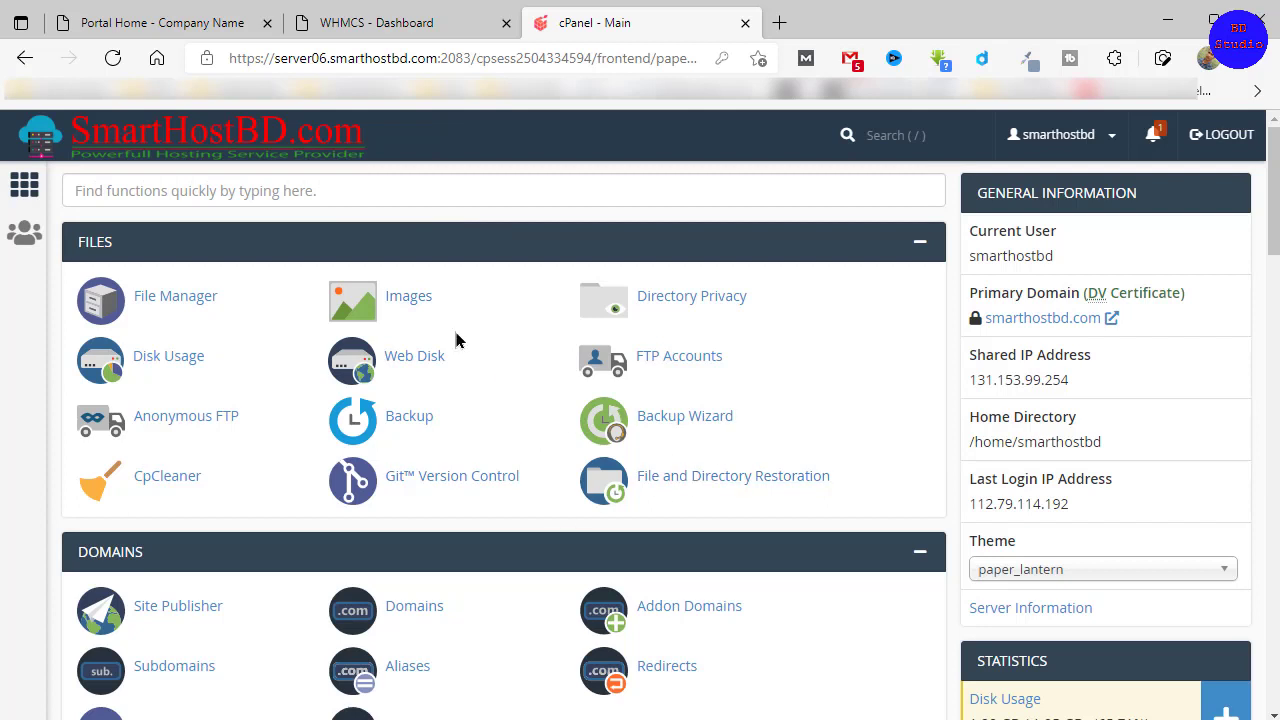
- Search the cPanel functions for "cro" and open the Cron Jobs page
{"action": "scroll", "coordinate": [614, 445], "scroll_direction": "down", "scroll_amount": 1}
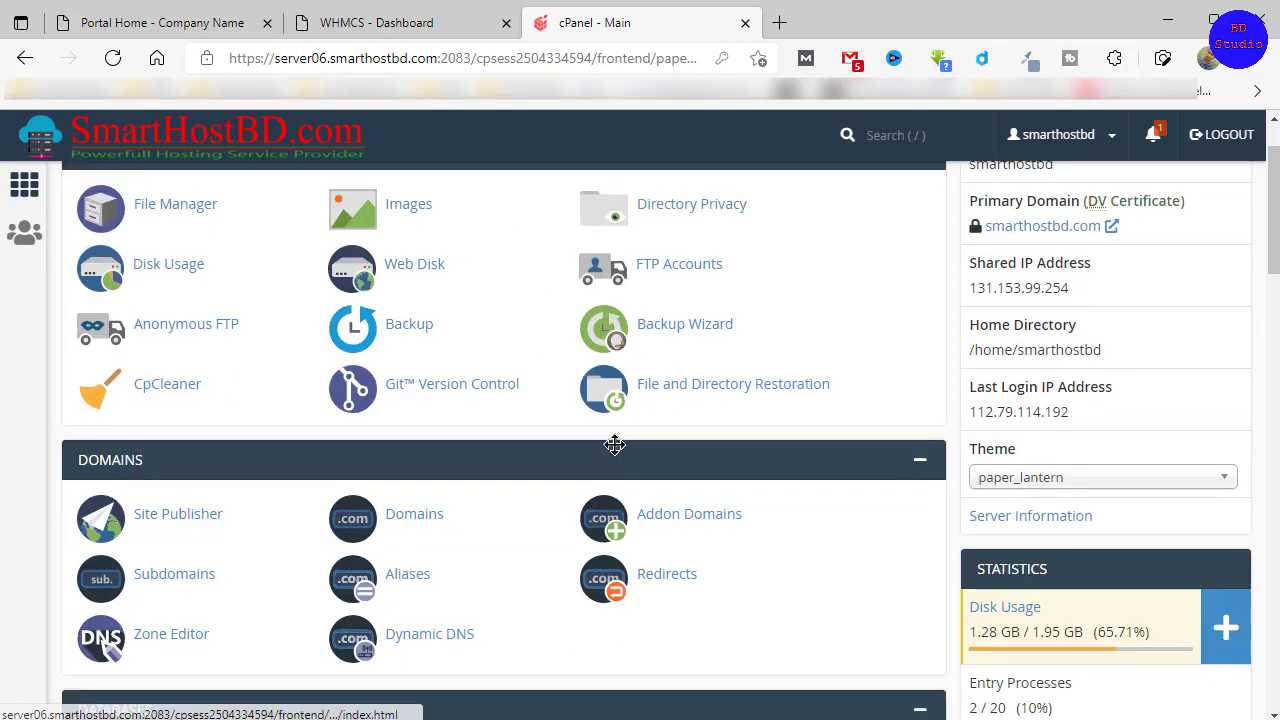
{"action": "scroll", "coordinate": [614, 445], "scroll_direction": "down", "scroll_amount": 1}
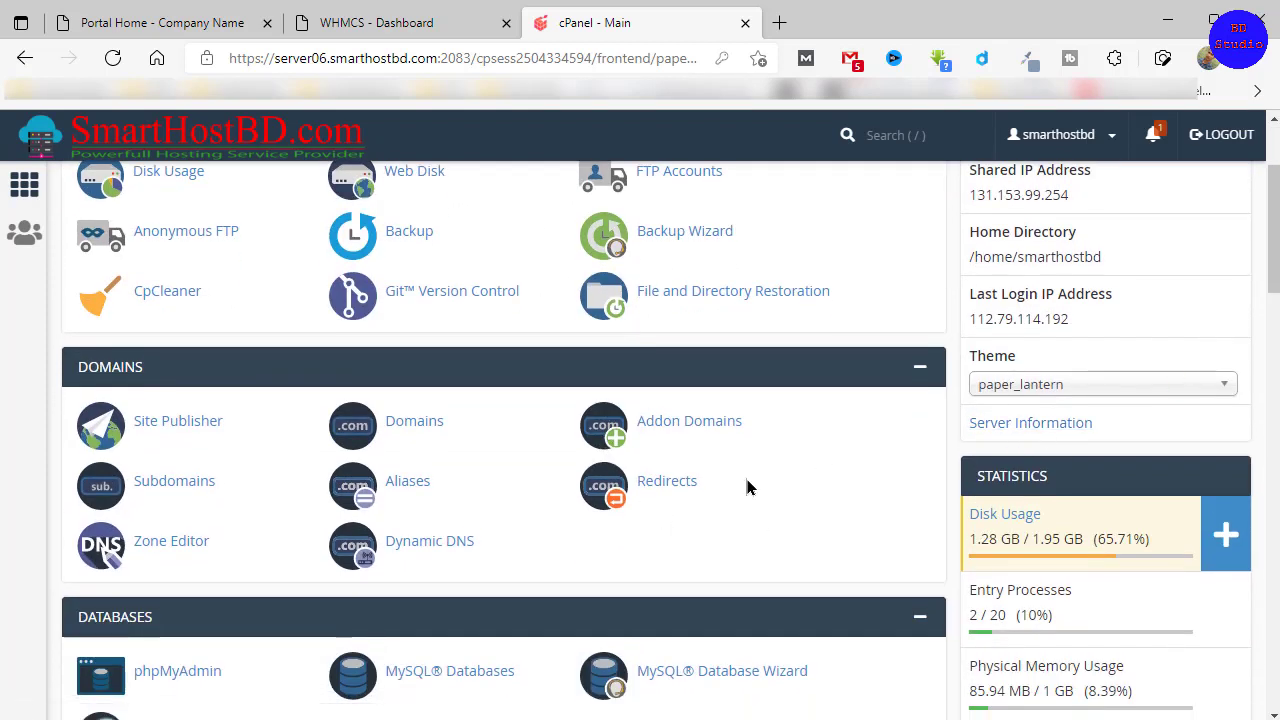
{"action": "scroll", "coordinate": [306, 297], "scroll_direction": "up", "scroll_amount": 2}
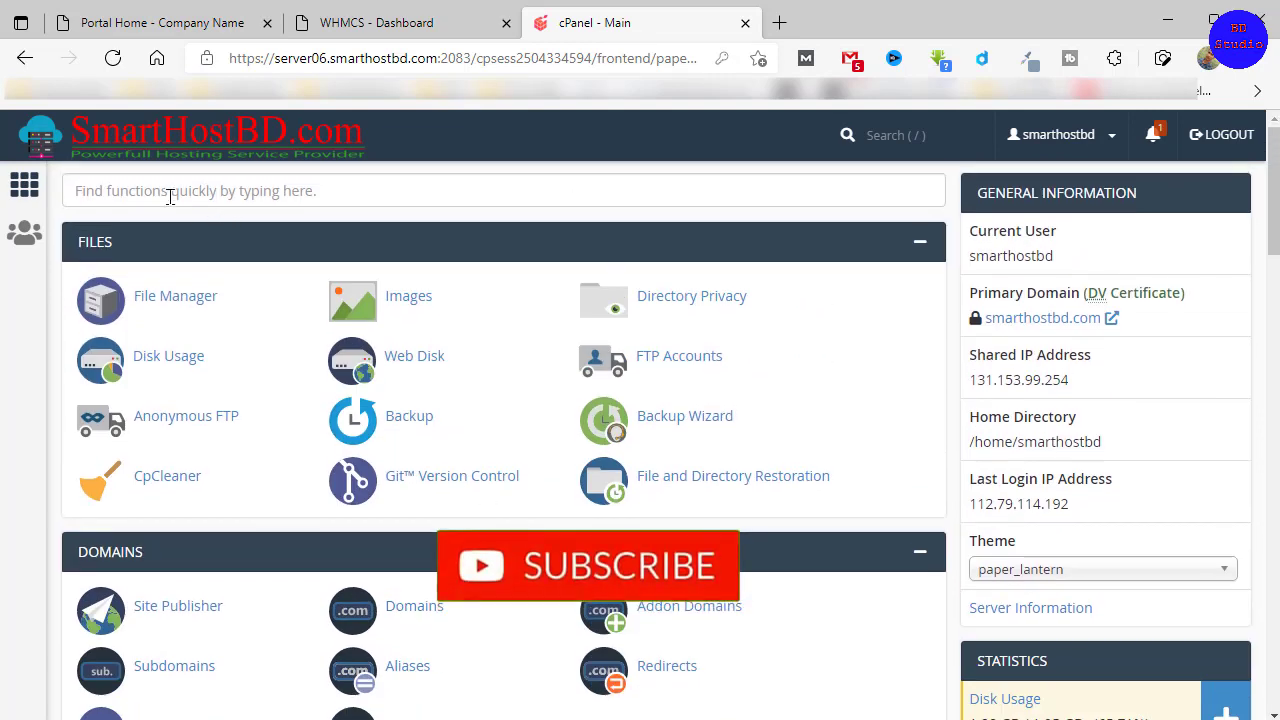
{"action": "left_click", "coordinate": [226, 182]}
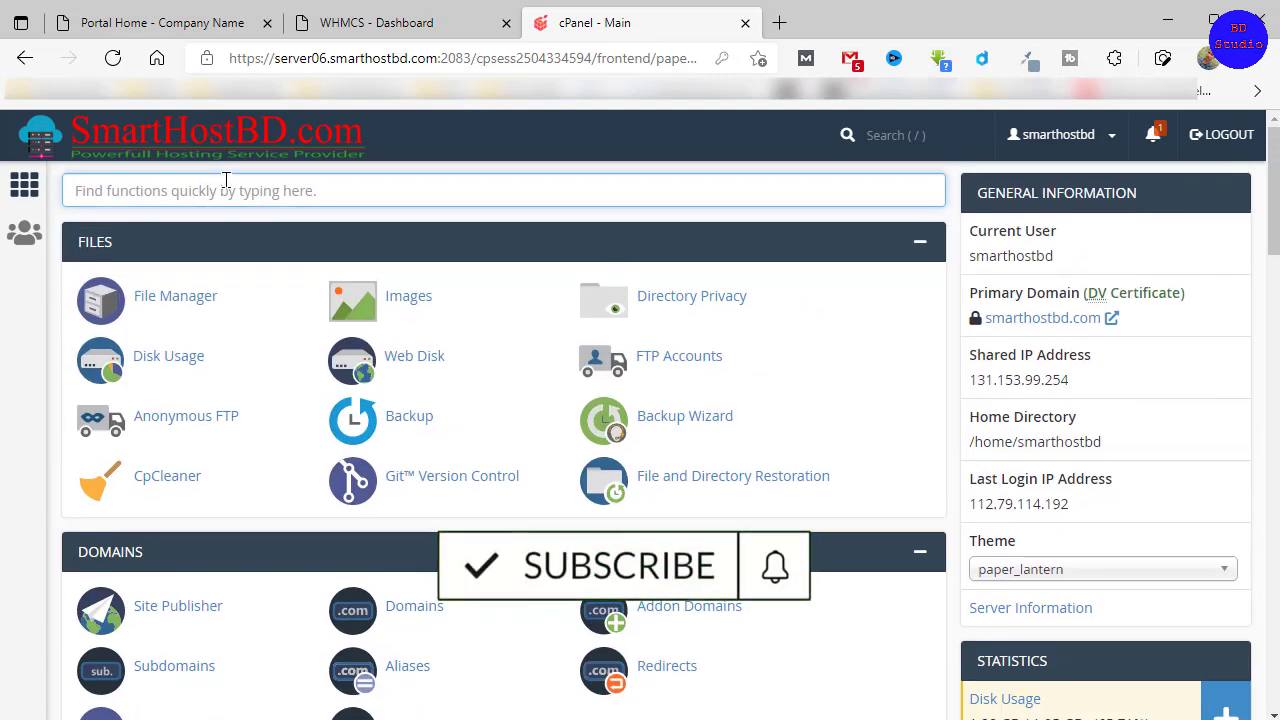
{"action": "type", "text": "cro"}
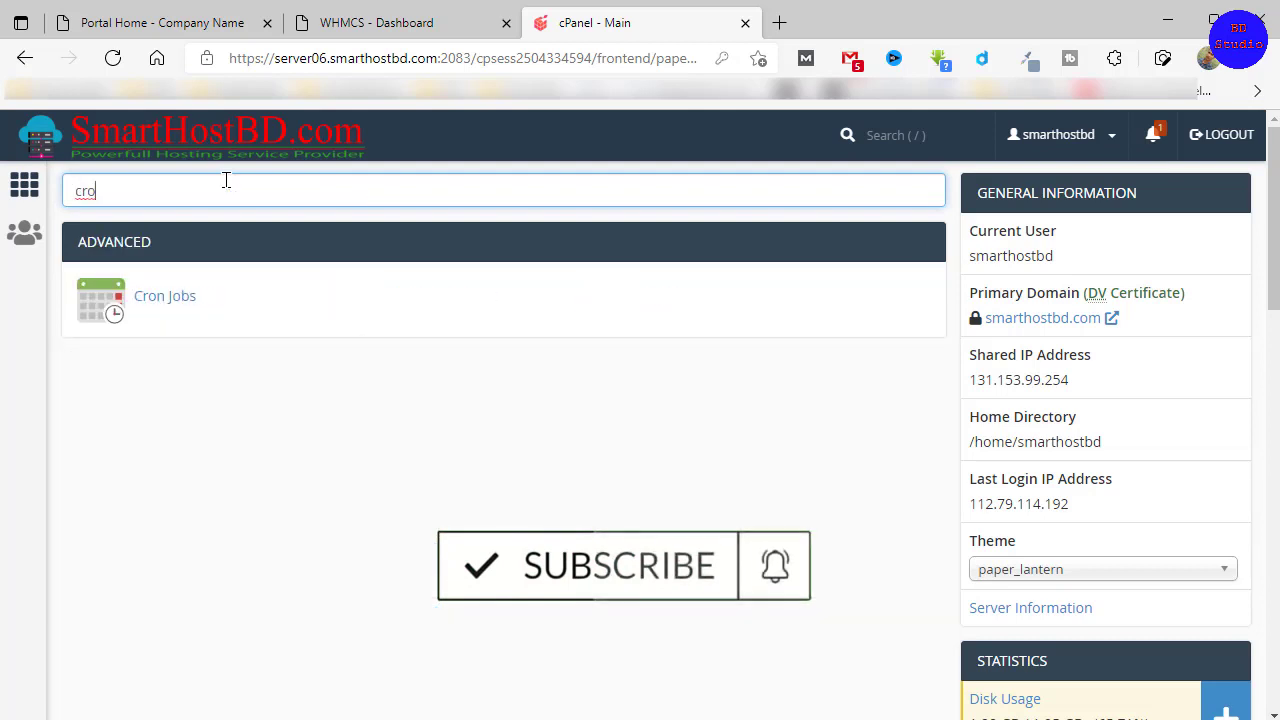
{"action": "left_click", "coordinate": [168, 300]}
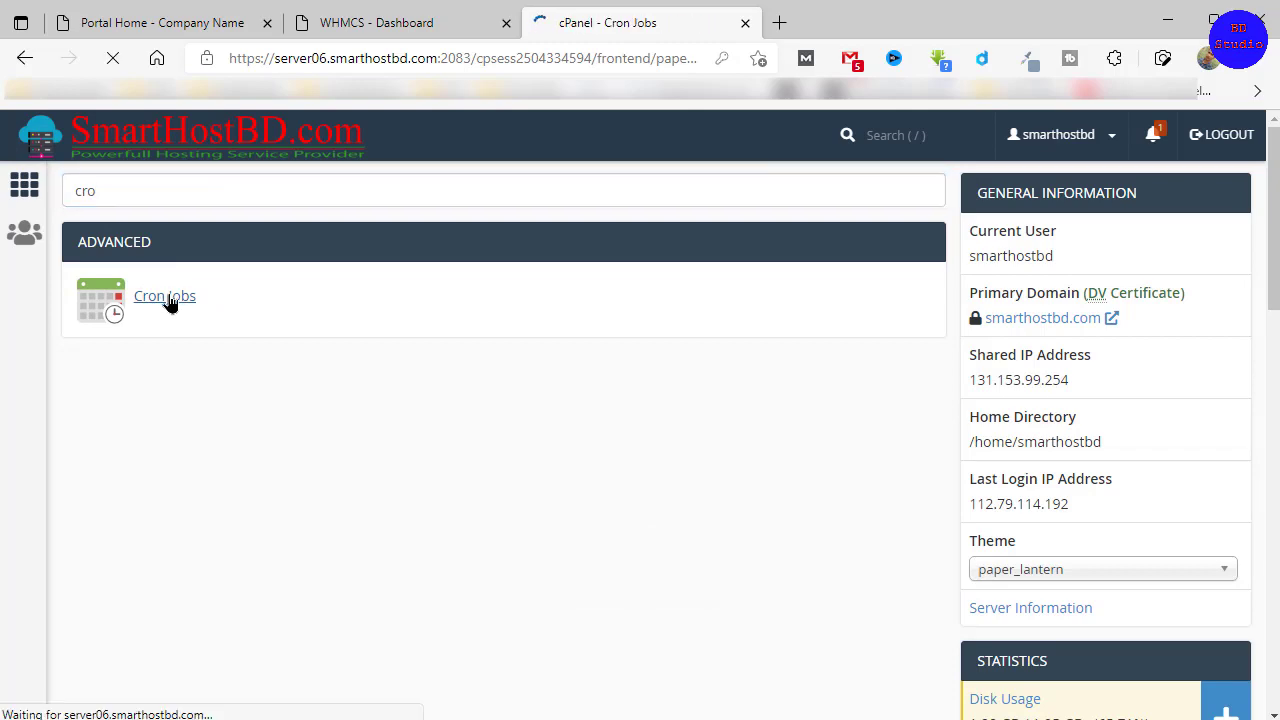
{"action": "scroll", "coordinate": [337, 392], "scroll_direction": "down", "scroll_amount": 6}
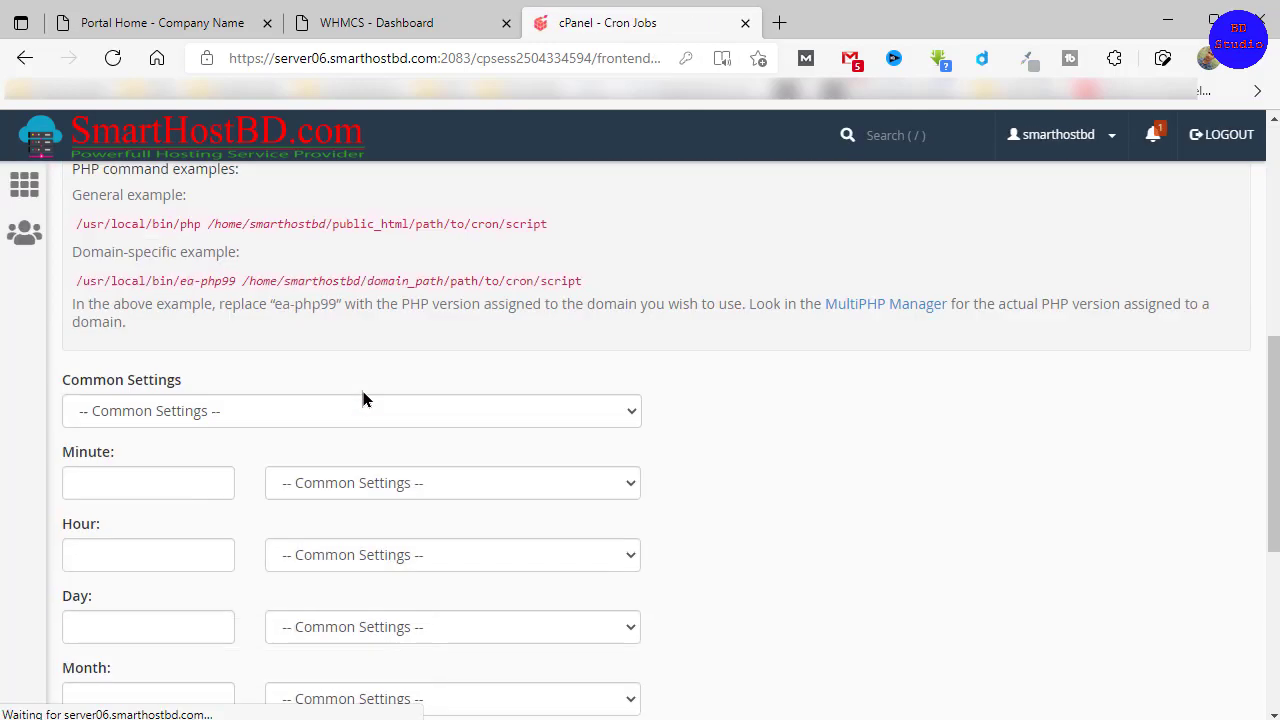
{"action": "scroll", "coordinate": [363, 398], "scroll_direction": "down", "scroll_amount": 5}
{"action": "scroll", "coordinate": [426, 380], "scroll_direction": "up", "scroll_amount": 8}
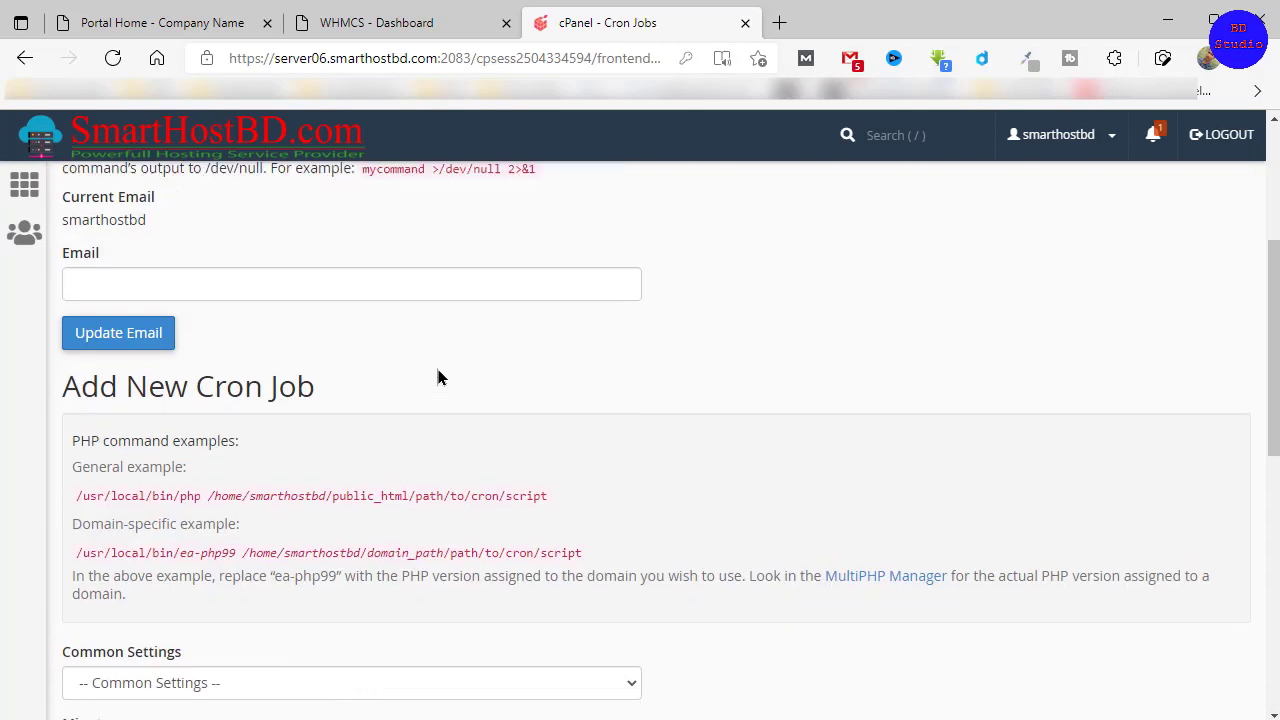
{"action": "scroll", "coordinate": [437, 377], "scroll_direction": "up", "scroll_amount": 4}
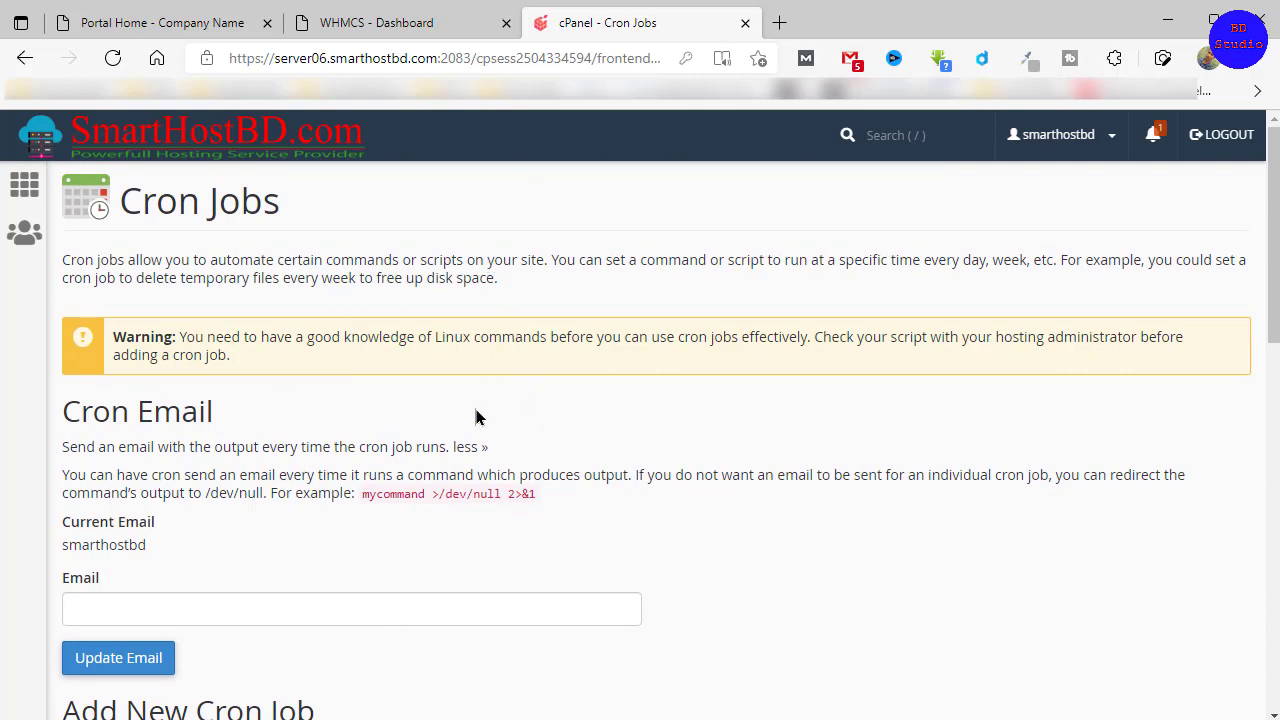
- Return to WHMCS, open the automation item that needs attention, and confirm the admin password to enter Automation Settings
{"action": "left_click", "coordinate": [370, 23]}
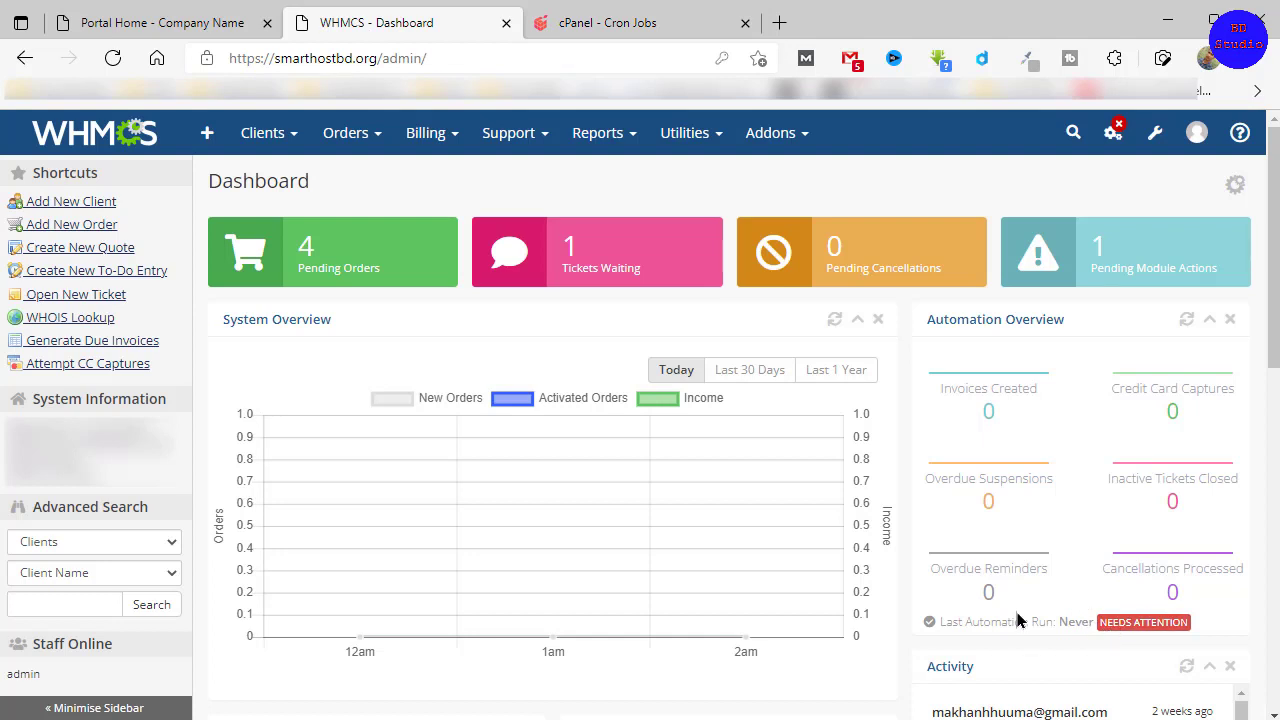
{"action": "left_click", "coordinate": [1147, 625]}
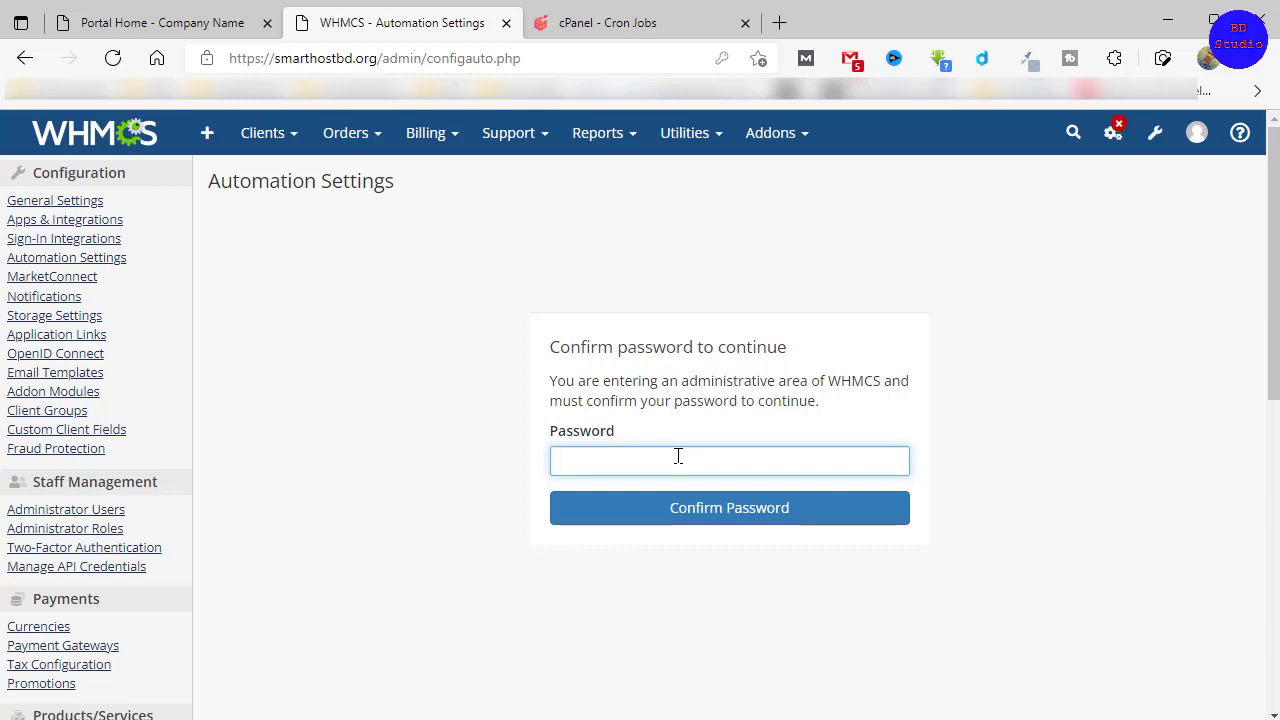
{"action": "type", "text": "•••••"}
{"action": "left_click", "coordinate": [708, 518]}
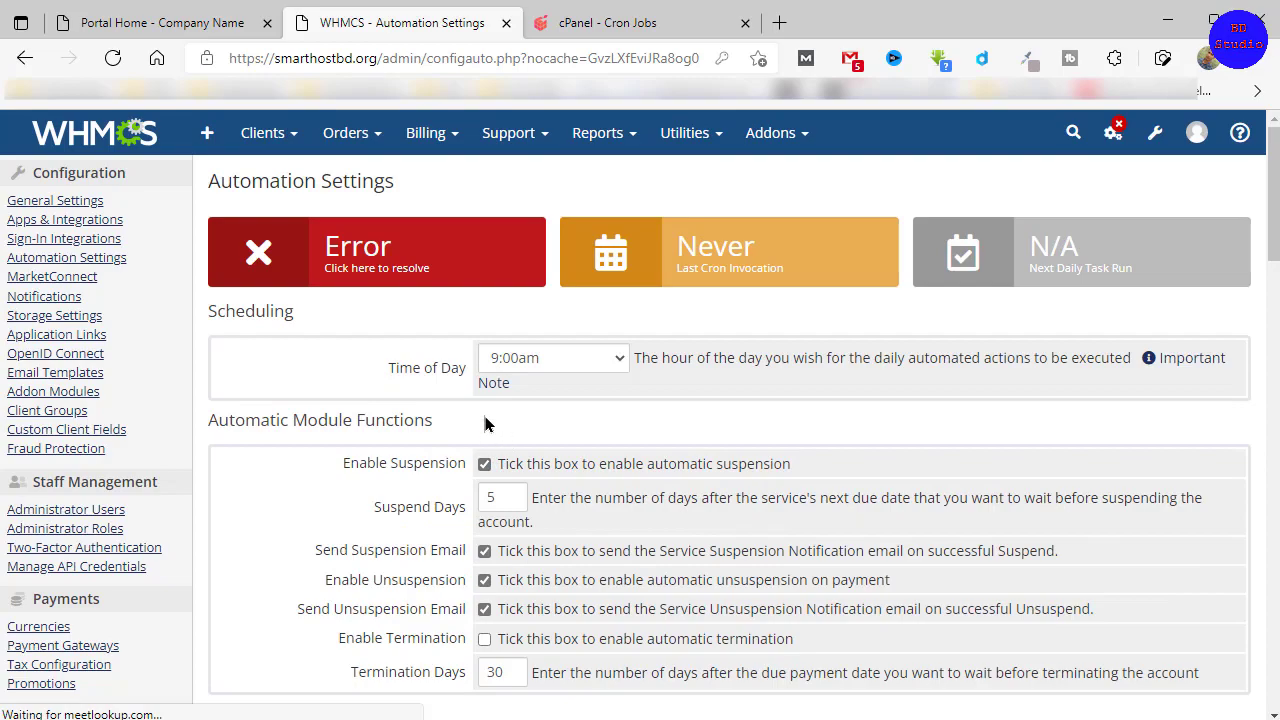
- Open the cron error details in Automation Settings and copy the provided WHMCS cron command
{"action": "scroll", "coordinate": [582, 610], "scroll_direction": "down", "scroll_amount": 2}
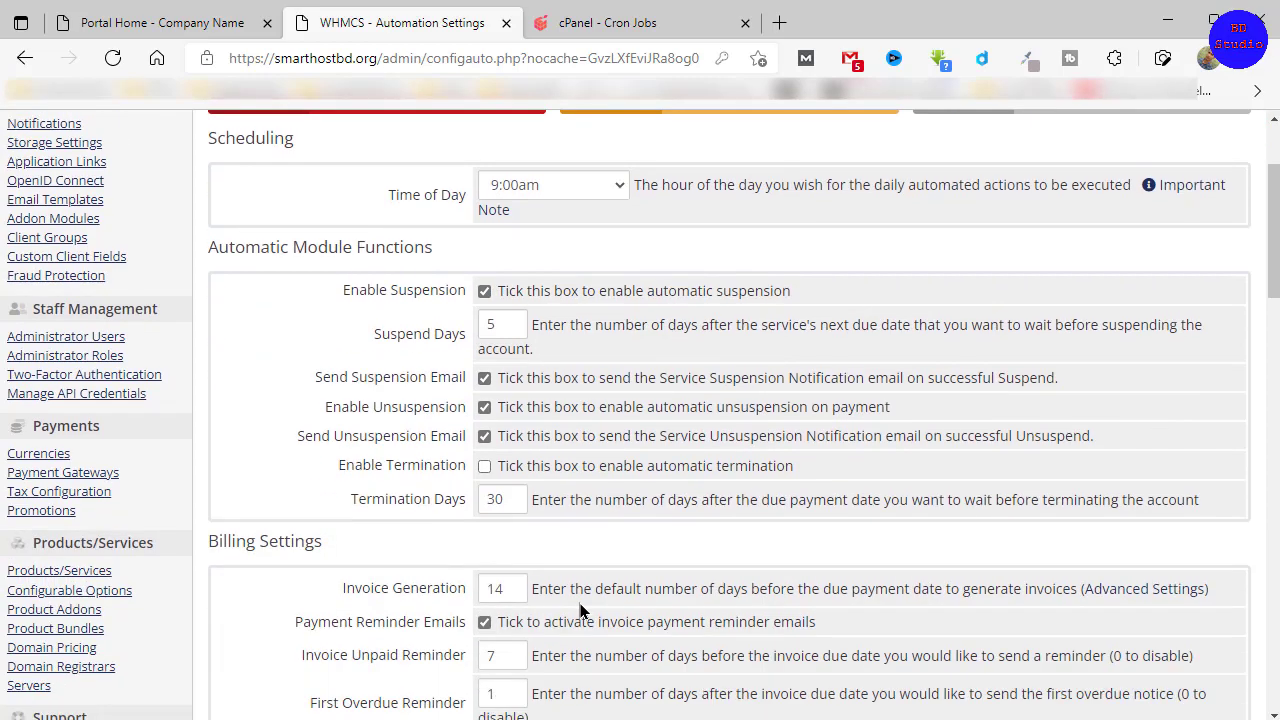
{"action": "scroll", "coordinate": [582, 610], "scroll_direction": "down", "scroll_amount": 10}
{"action": "scroll", "coordinate": [590, 600], "scroll_direction": "up", "scroll_amount": 4}
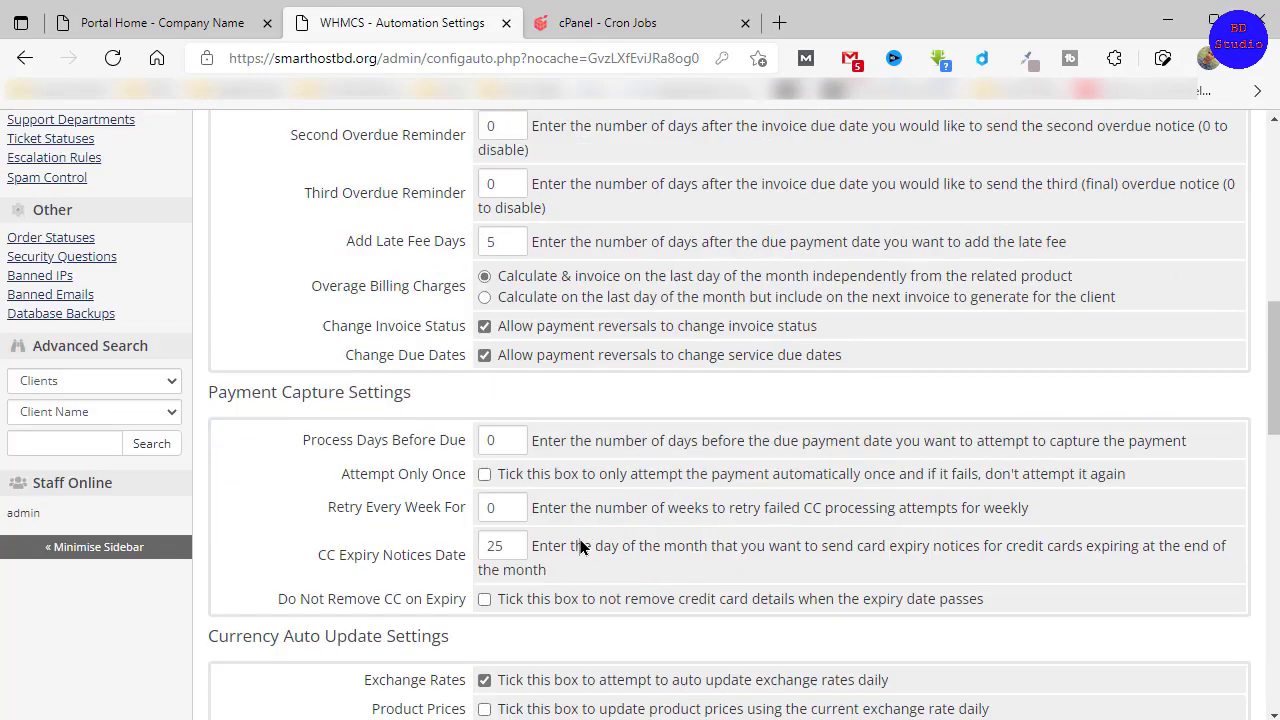
{"action": "scroll", "coordinate": [580, 545], "scroll_direction": "up", "scroll_amount": 8}
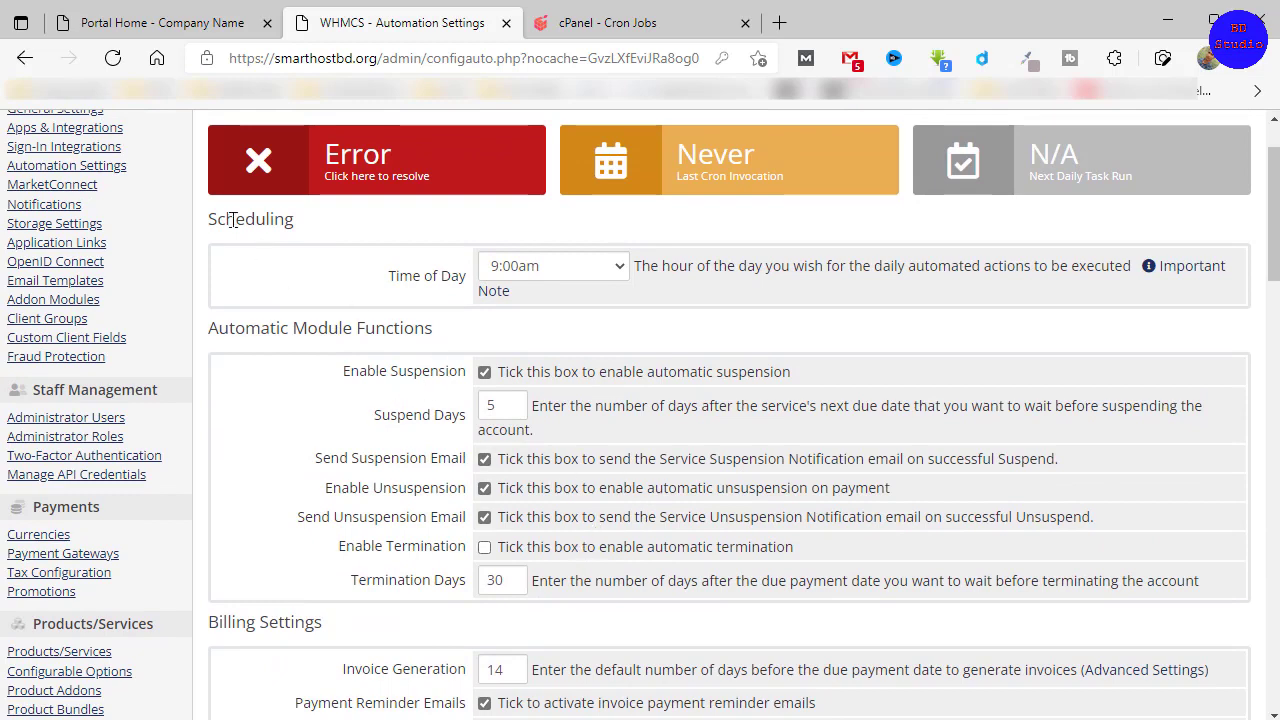
{"action": "scroll", "coordinate": [384, 410], "scroll_direction": "up", "scroll_amount": 1}
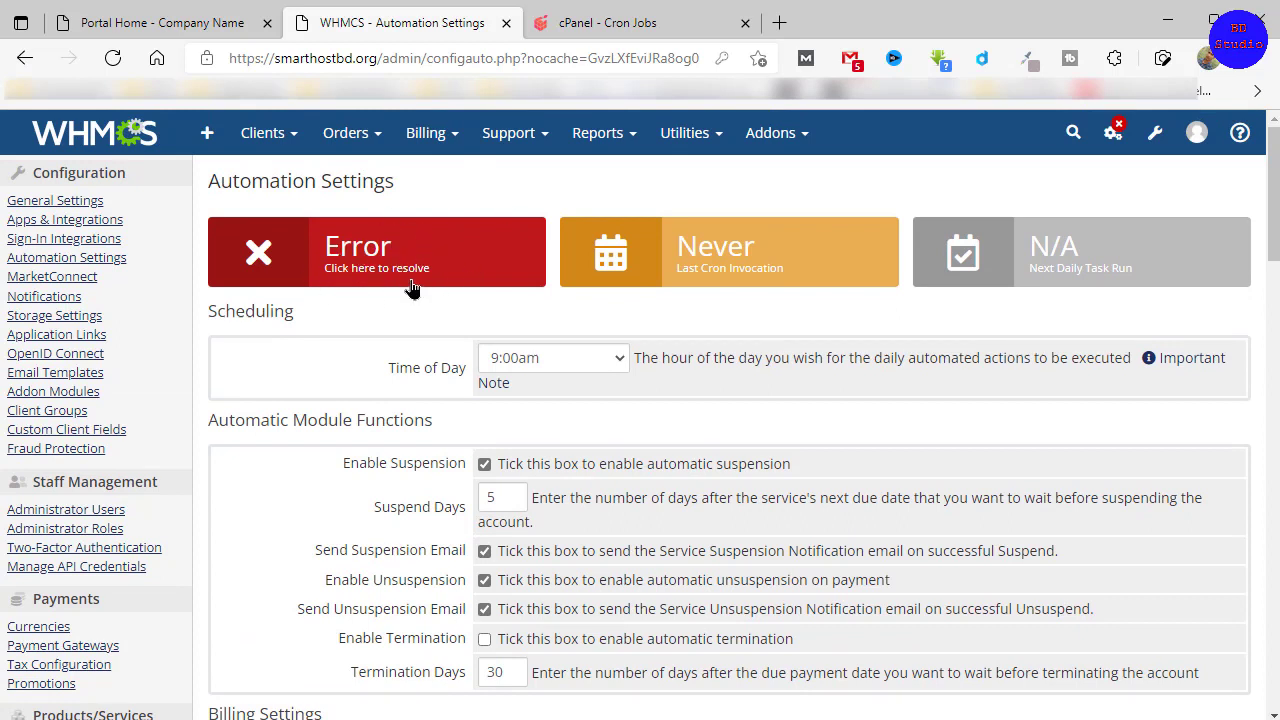
{"action": "left_click", "coordinate": [358, 264]}
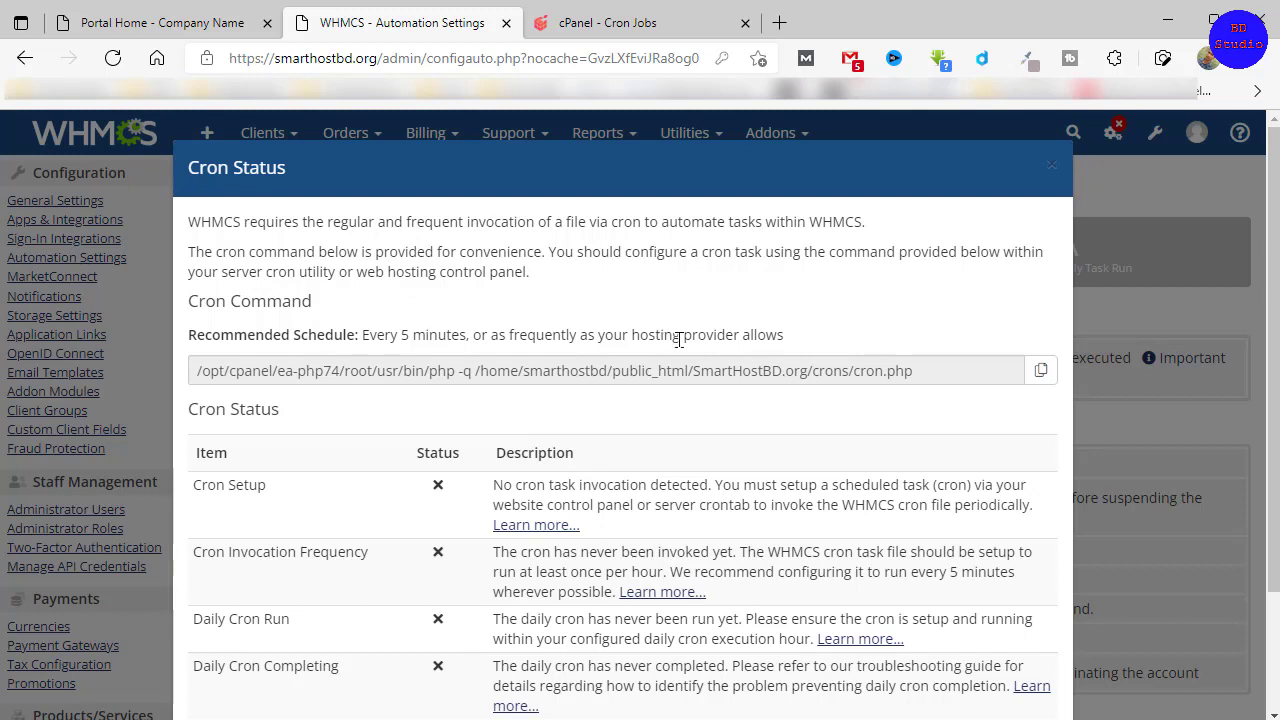
{"action": "left_click_drag", "start_coordinate": [196, 372], "coordinate": [671, 360]}
{"action": "left_click_drag", "start_coordinate": [955, 370], "coordinate": [202, 401]}
{"action": "left_click", "coordinate": [333, 403]}
{"action": "left_click", "coordinate": [1040, 370]}
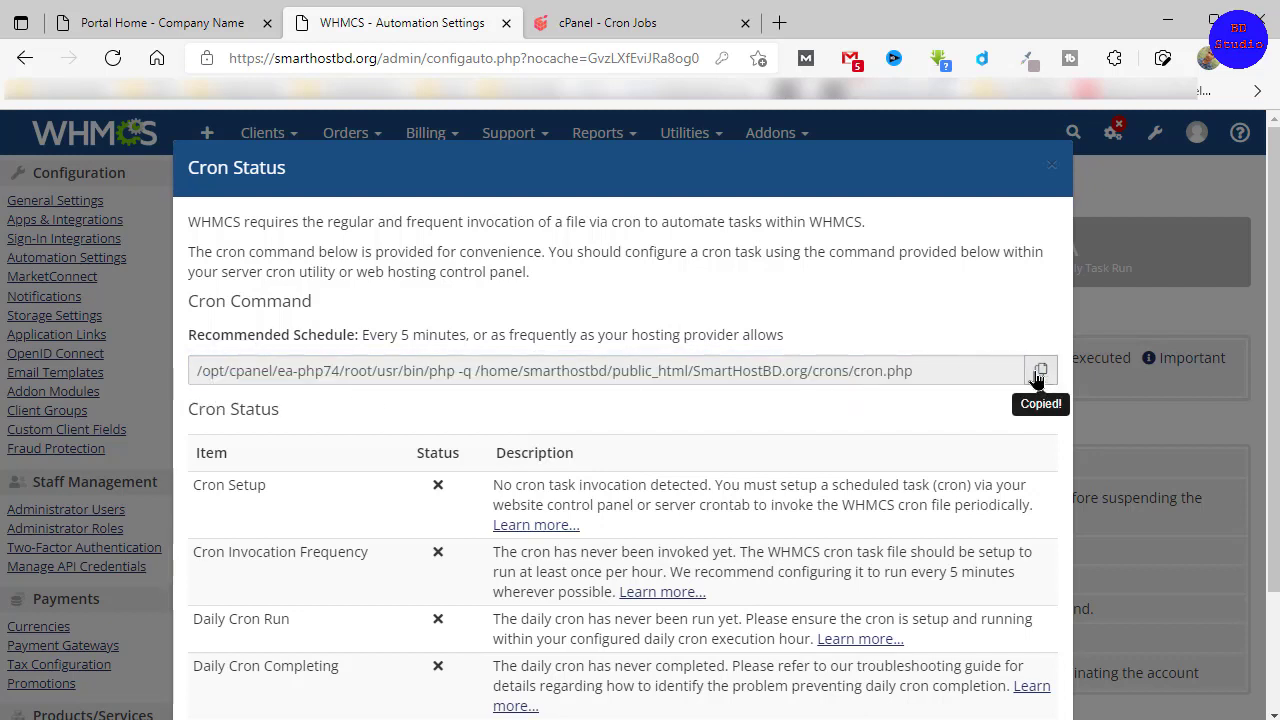
- Back in cPanel's Cron Jobs, set the new cron job's schedule to Once Per Five Minutes (*/5 * * * *)
{"action": "left_click", "coordinate": [600, 22]}
{"action": "scroll", "coordinate": [392, 470], "scroll_direction": "down", "scroll_amount": 5}
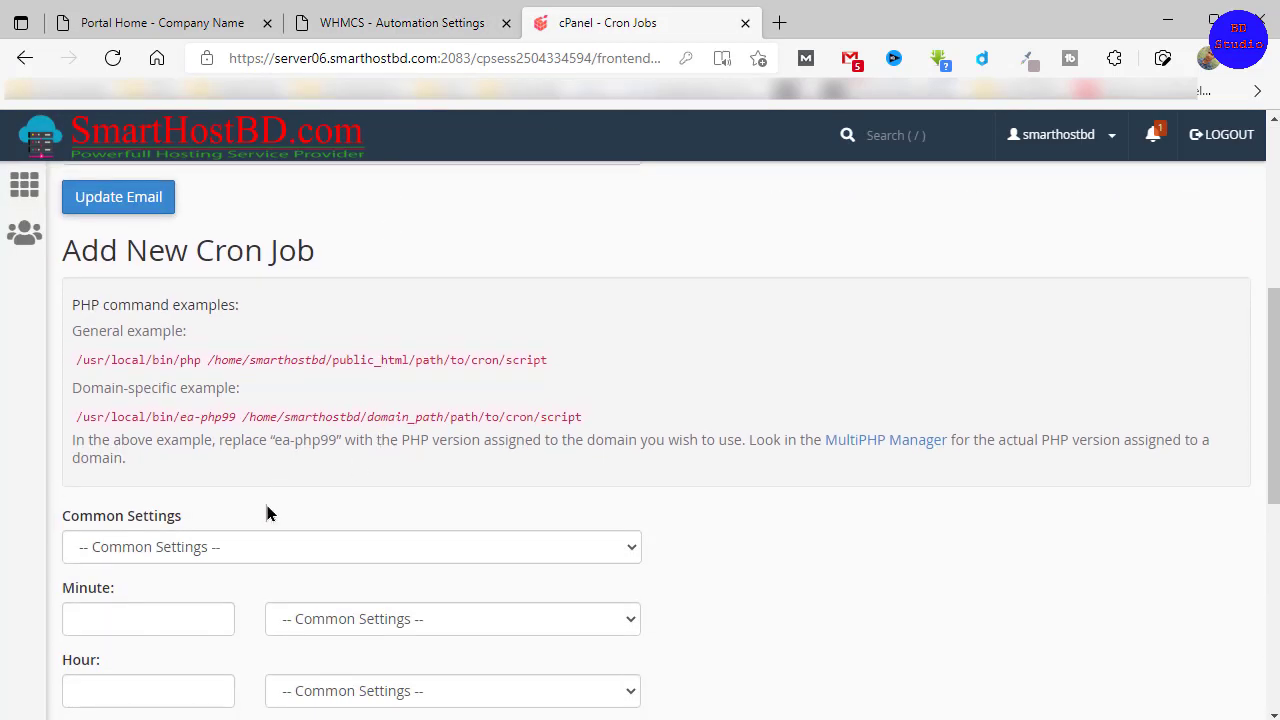
{"action": "left_click", "coordinate": [170, 553]}
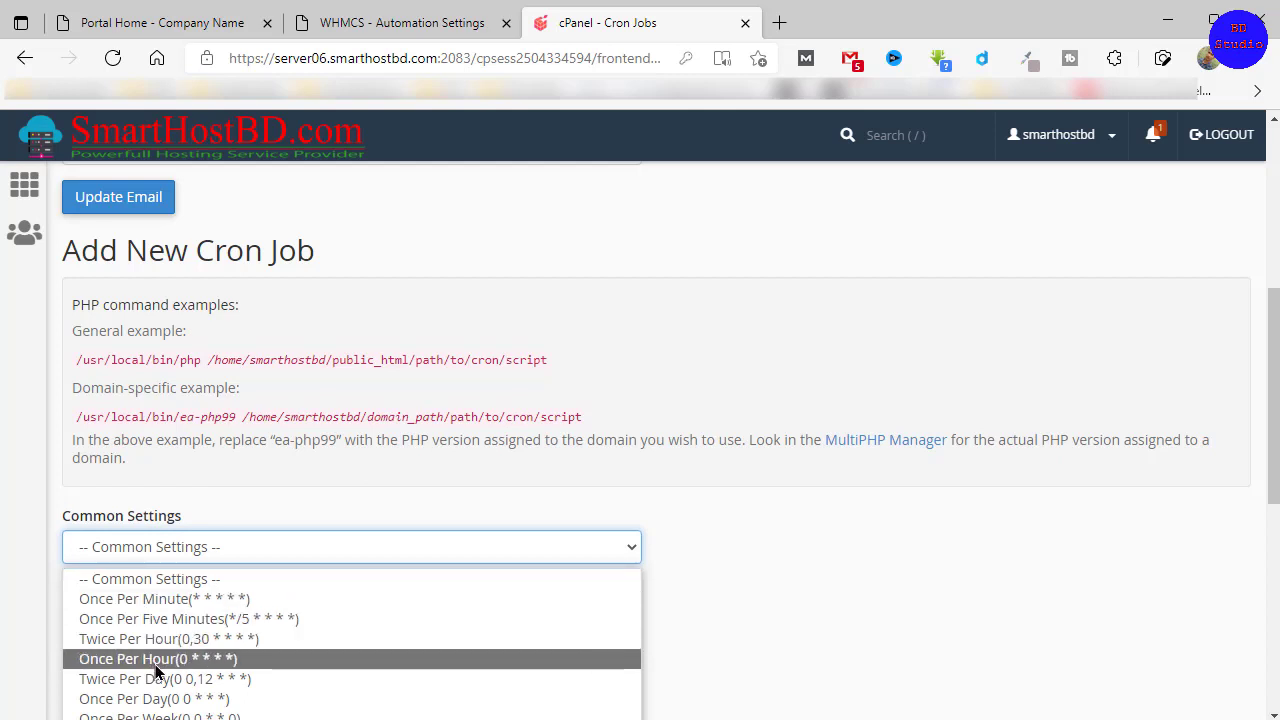
{"action": "left_click", "coordinate": [210, 619]}
{"action": "scroll", "coordinate": [443, 591], "scroll_direction": "down", "scroll_amount": 4}
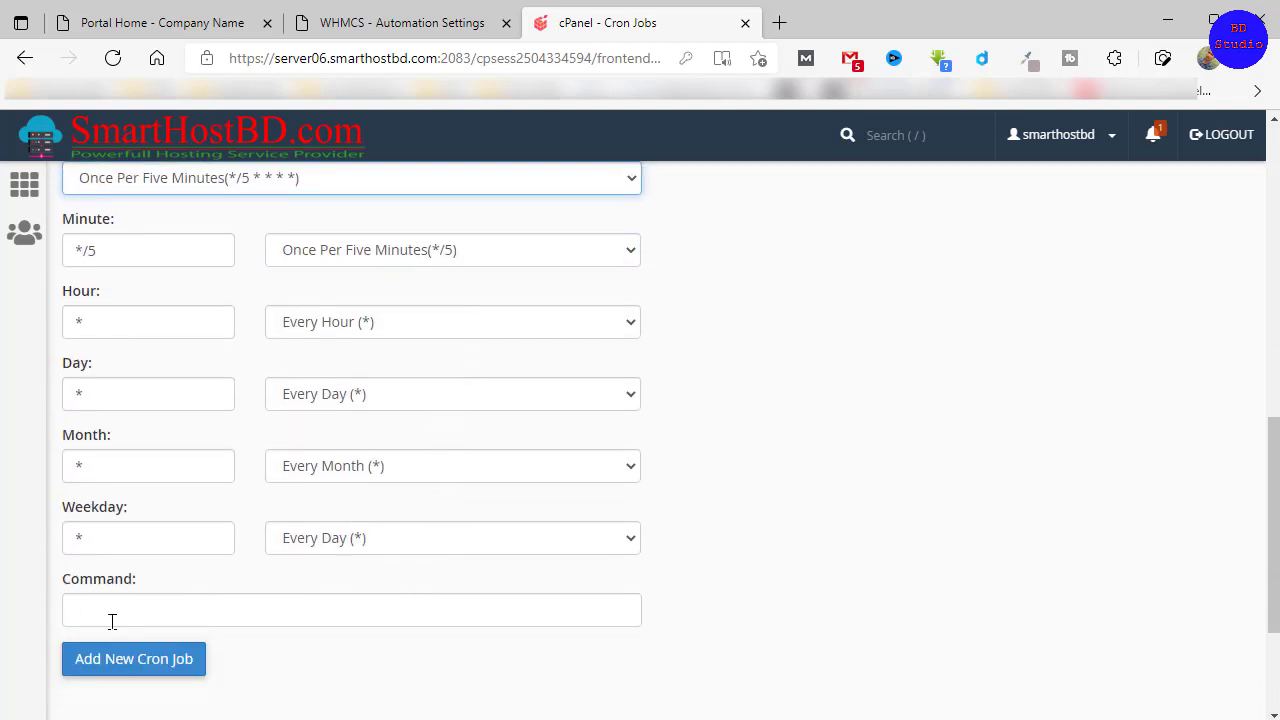
- Paste the command "/opt/cpanel/ea-php74/root/usr/bin/php -q /home/smarthostbd/public_html/SmartHostBD.org/crons/cron.php" and add the new cron job
{"action": "left_click", "coordinate": [259, 617]}
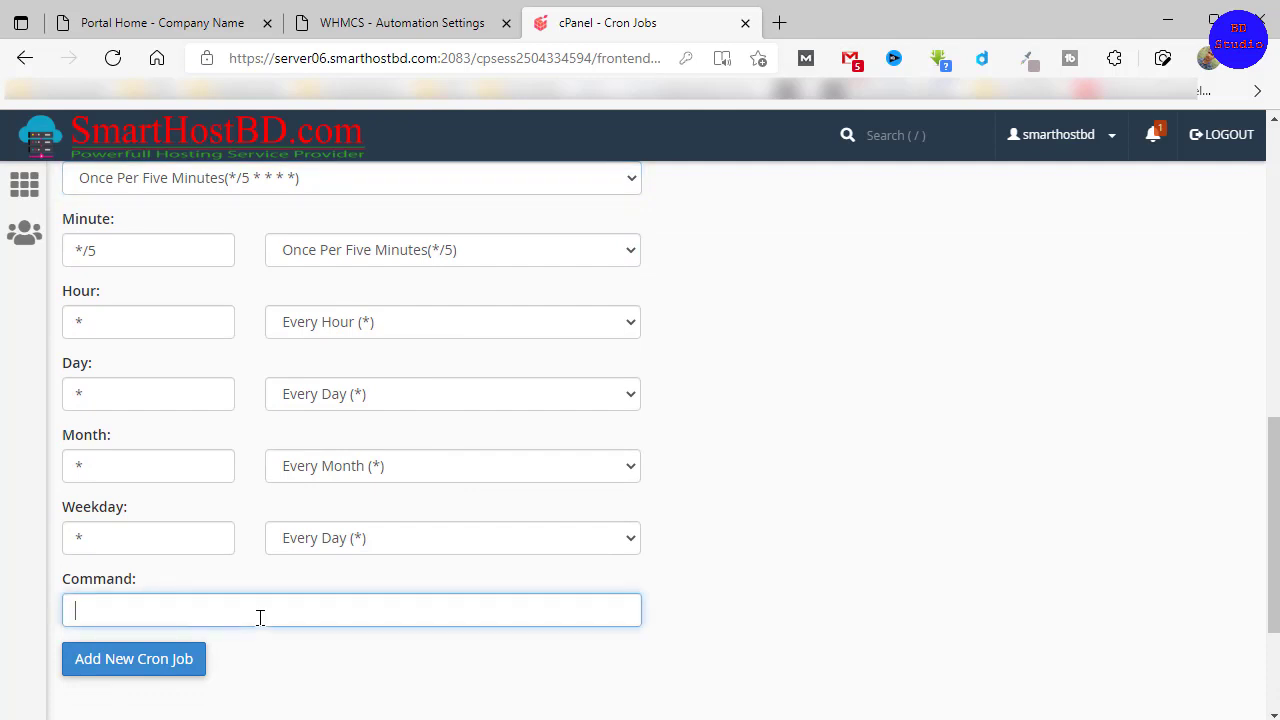
{"action": "right_click", "coordinate": [215, 611]}
{"action": "left_click", "coordinate": [206, 611]}
{"action": "right_click", "coordinate": [236, 608]}
{"action": "left_click", "coordinate": [313, 258]}
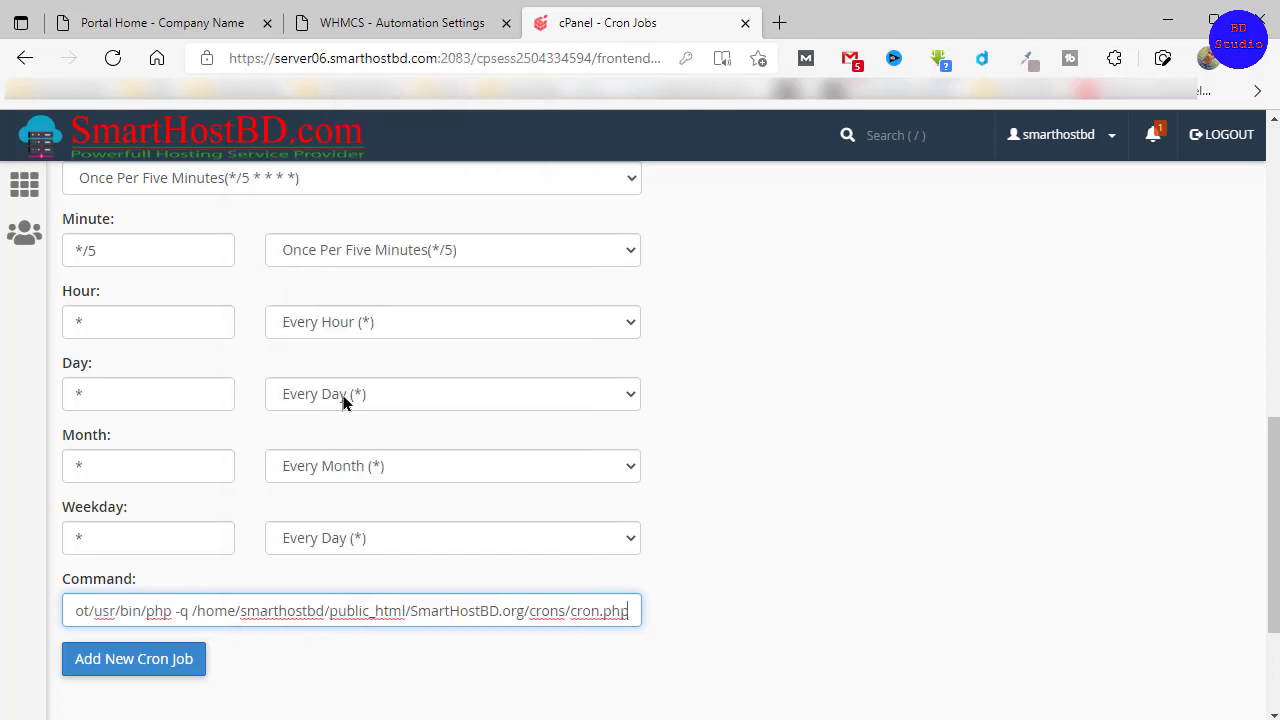
{"action": "left_click", "coordinate": [156, 664]}
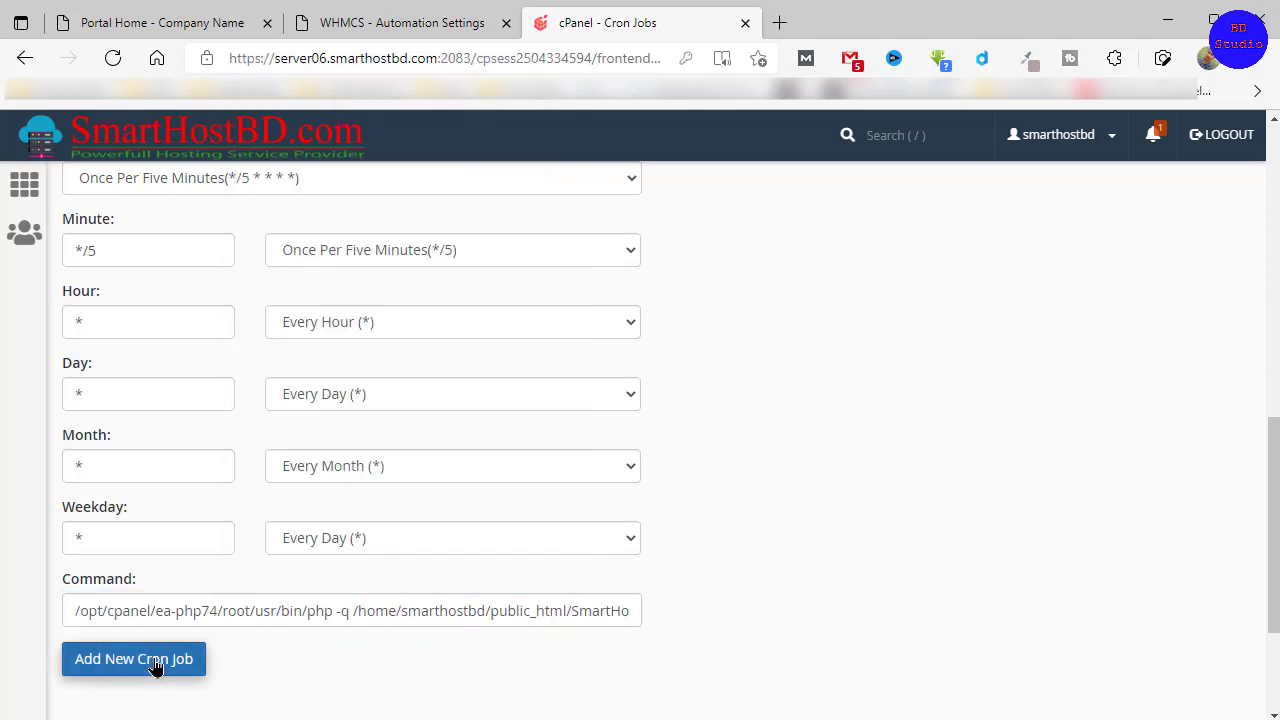
{"action": "scroll", "coordinate": [221, 635], "scroll_direction": "down", "scroll_amount": 3}
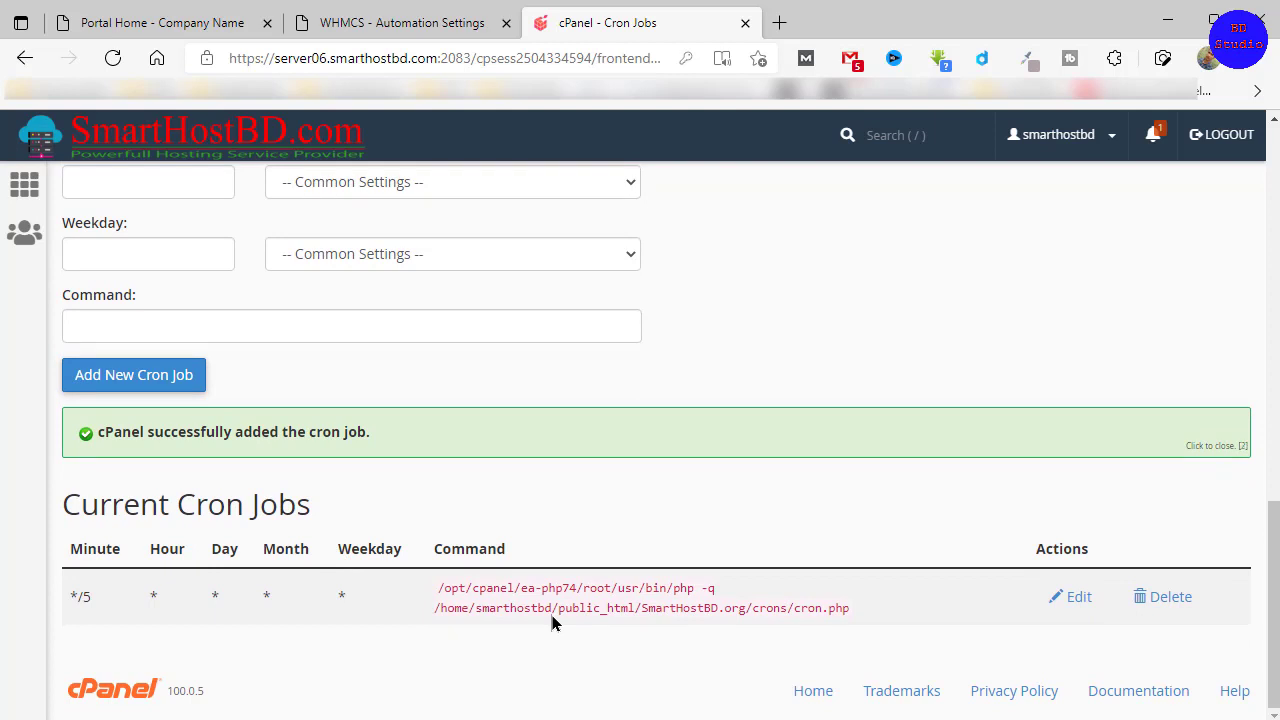
{"action": "scroll", "coordinate": [400, 568], "scroll_direction": "up", "scroll_amount": 3}
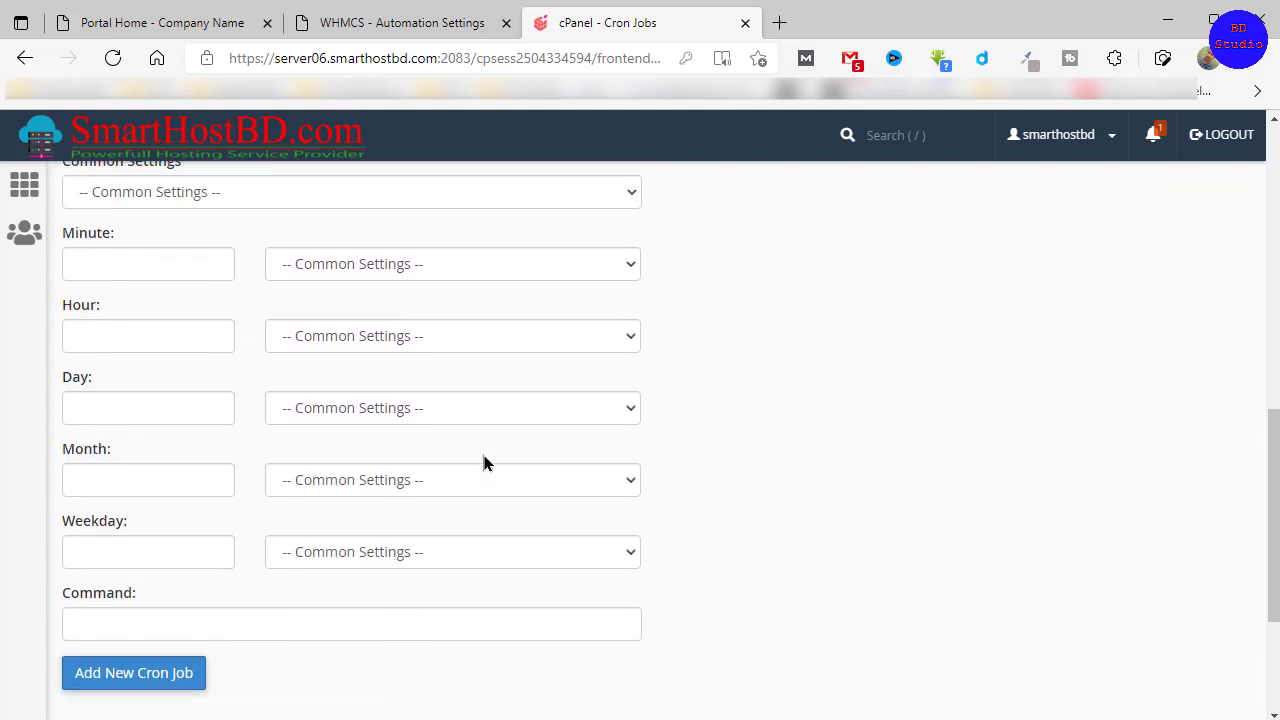
{"action": "scroll", "coordinate": [434, 446], "scroll_direction": "up", "scroll_amount": 3}
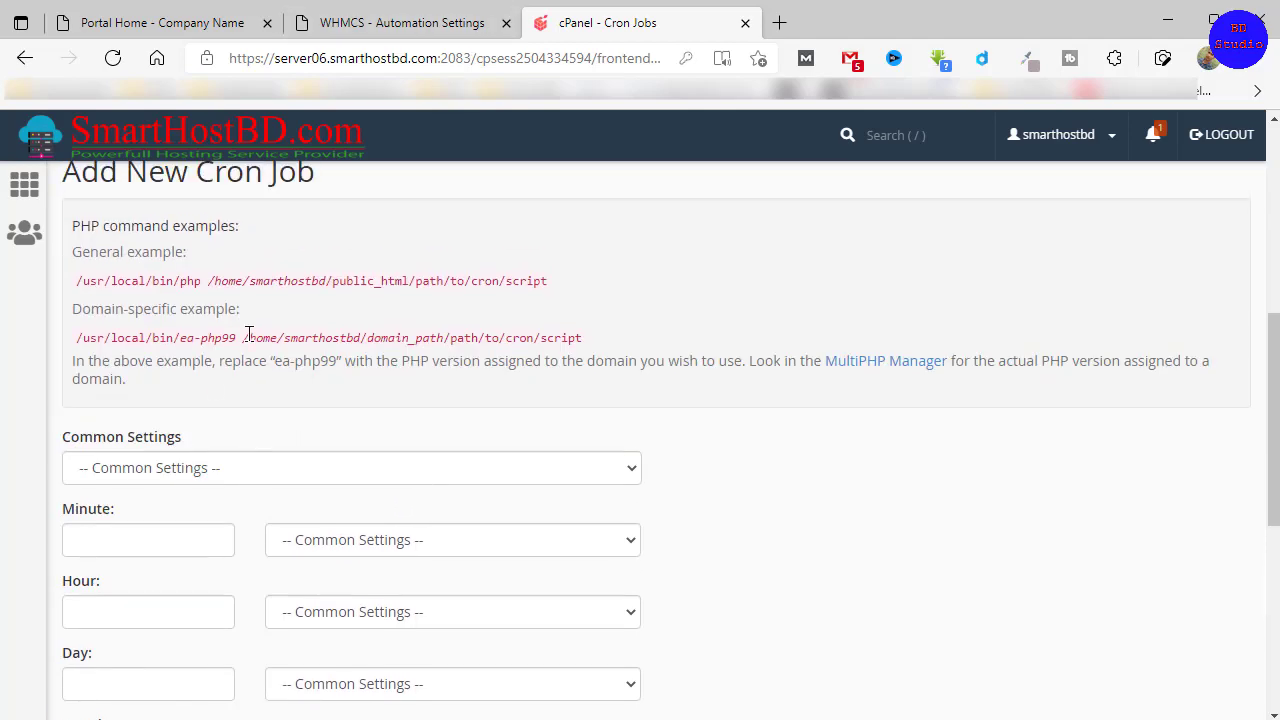
{"action": "scroll", "coordinate": [249, 333], "scroll_direction": "up", "scroll_amount": 3}
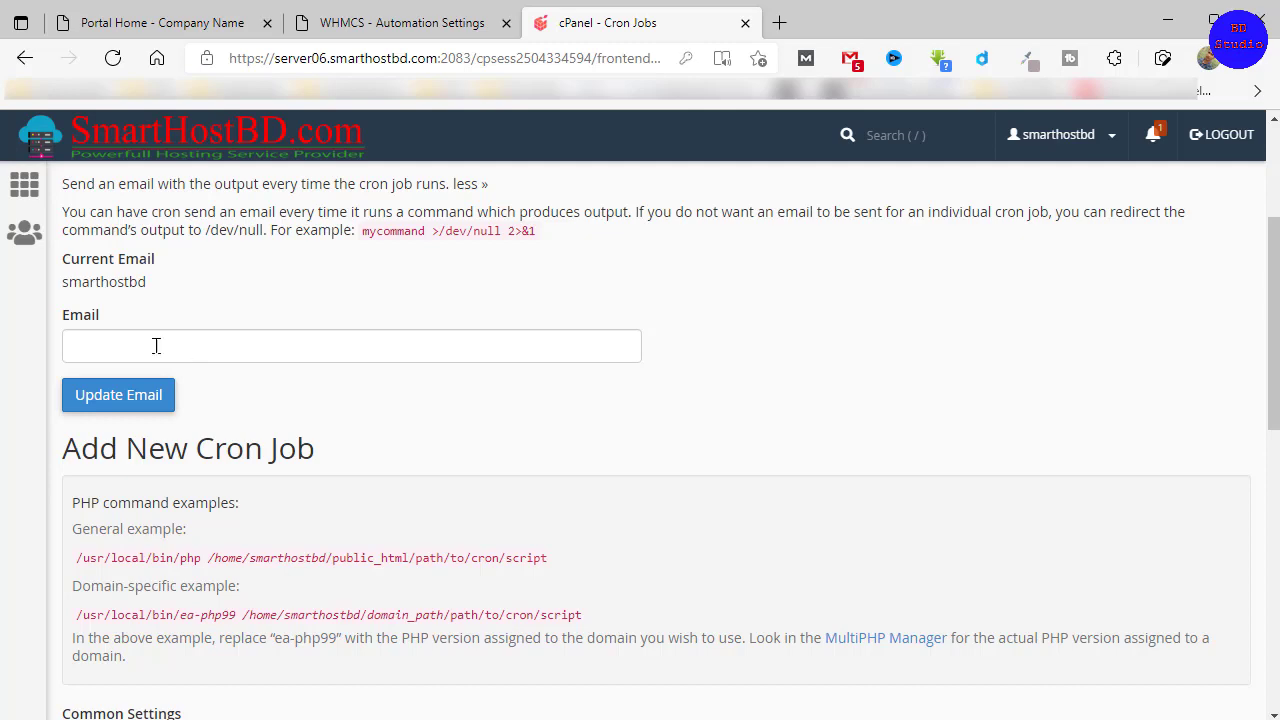
{"action": "scroll", "coordinate": [477, 630], "scroll_direction": "down", "scroll_amount": 3}
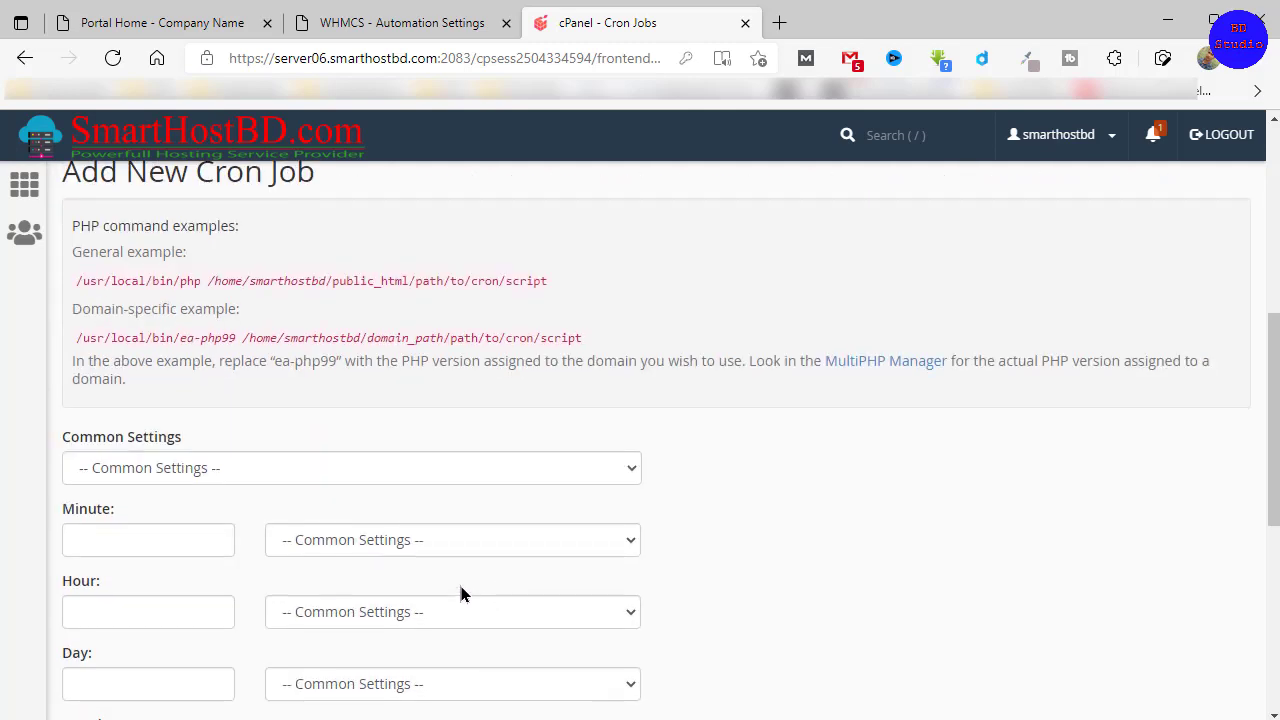
{"action": "scroll", "coordinate": [460, 594], "scroll_direction": "up", "scroll_amount": 4}
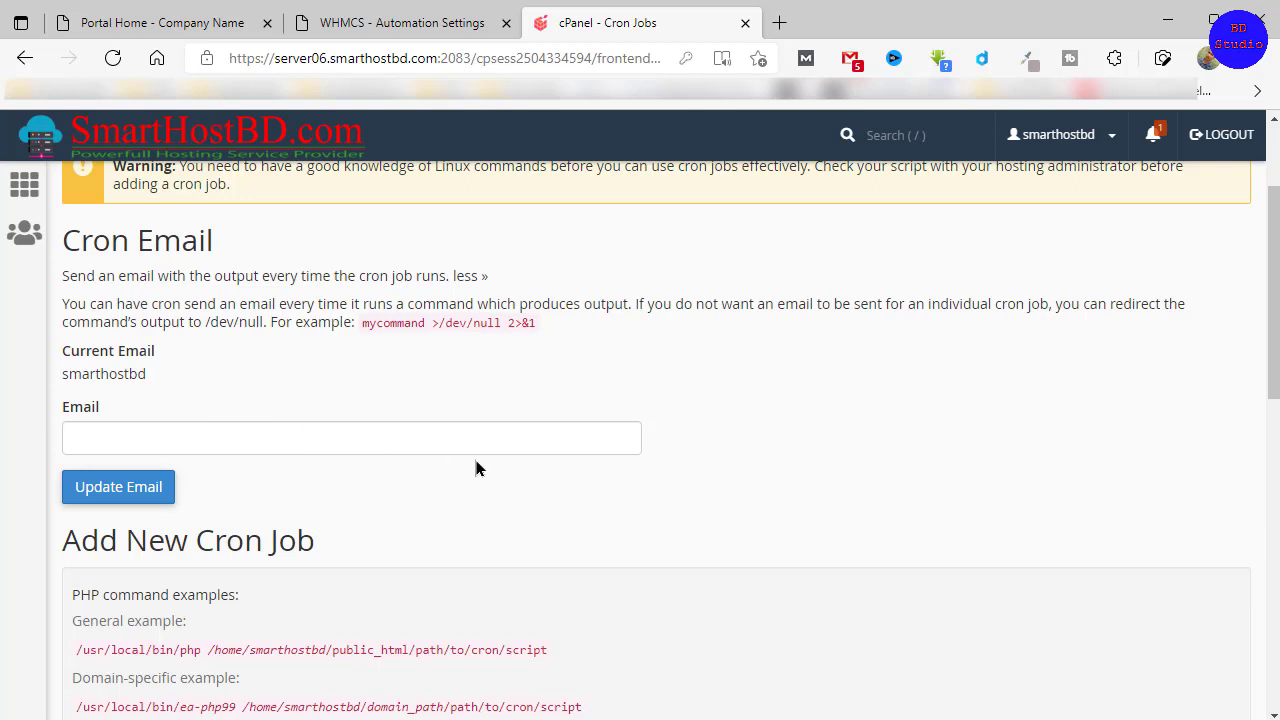
{"action": "scroll", "coordinate": [212, 403], "scroll_direction": "down", "scroll_amount": 4}
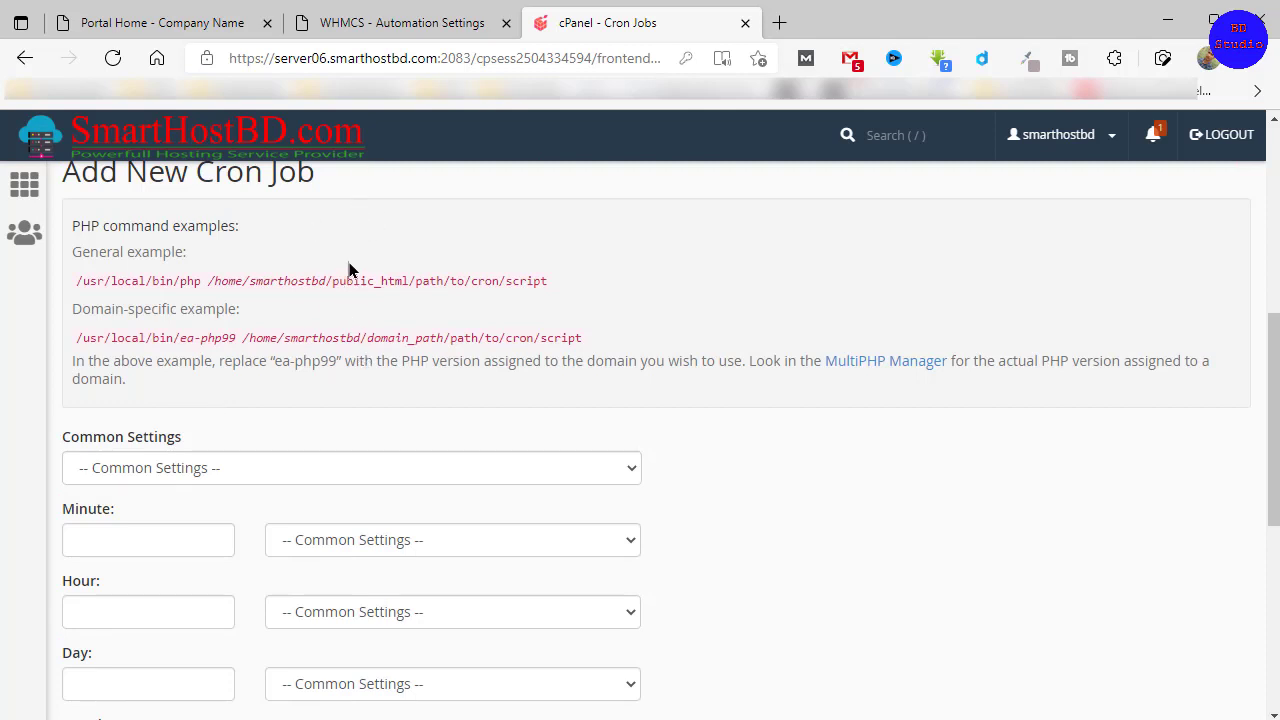
- Switch back to WHMCS and refresh the Cron Status details to check whether the new cron job has been detected
{"action": "left_click", "coordinate": [416, 28]}
{"action": "scroll", "coordinate": [636, 296], "scroll_direction": "down", "scroll_amount": 3}
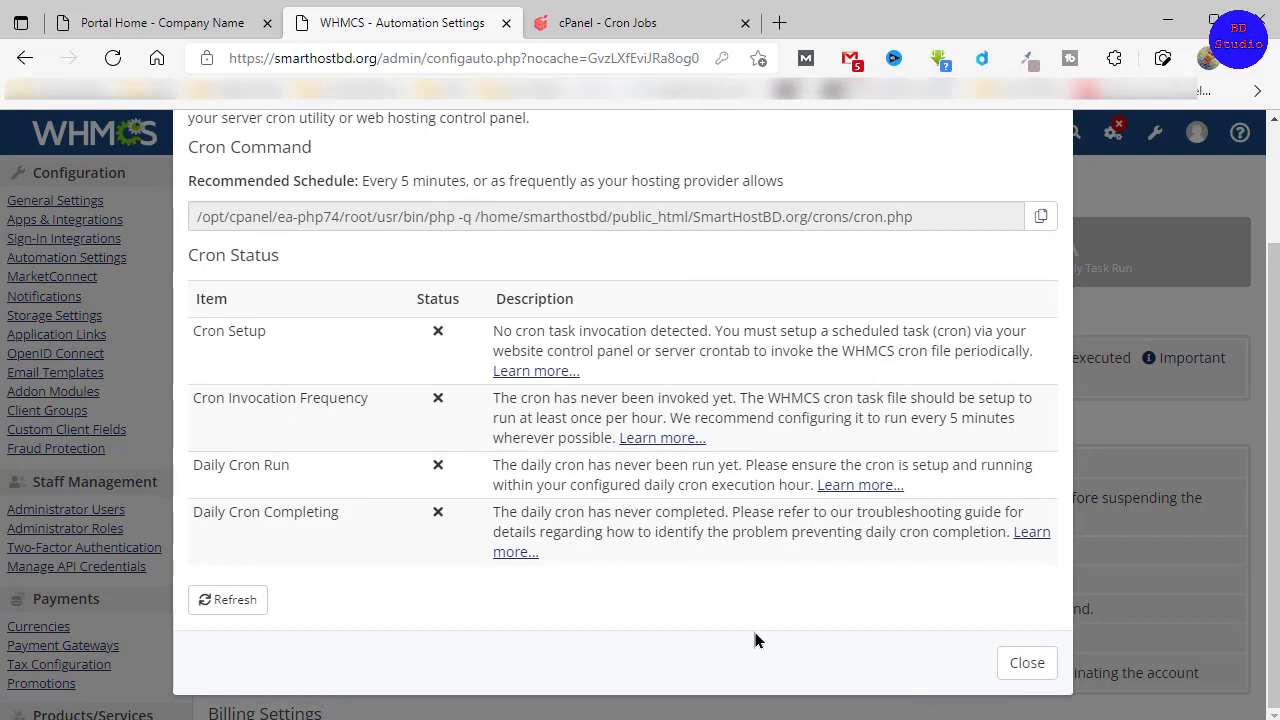
{"action": "left_click", "coordinate": [220, 603]}
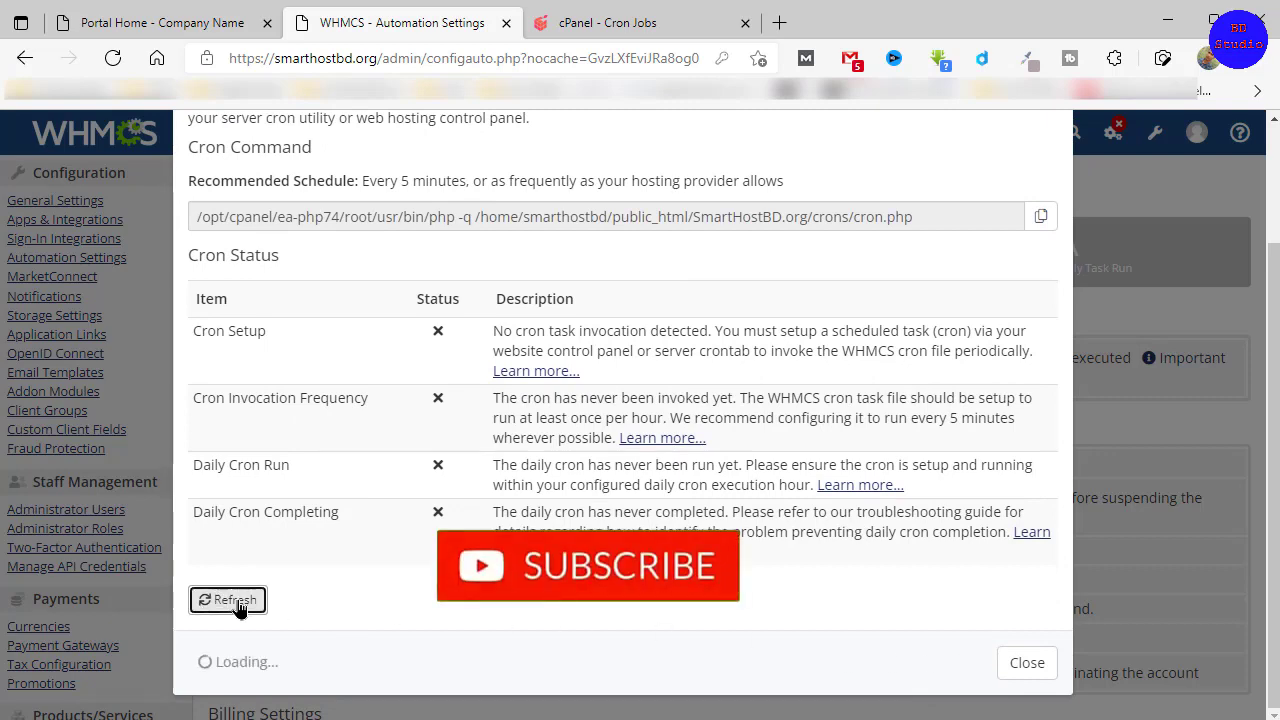
{"action": "scroll", "coordinate": [356, 604], "scroll_direction": "up", "scroll_amount": 2}
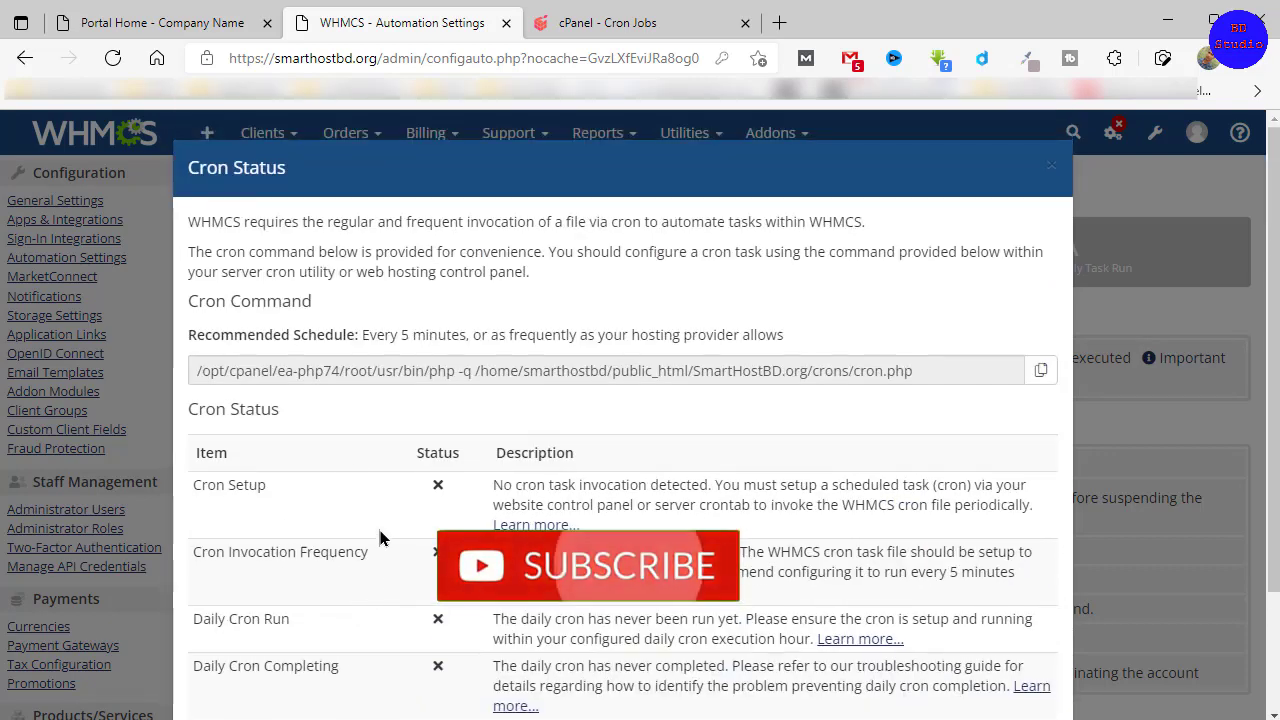
{"action": "scroll", "coordinate": [490, 496], "scroll_direction": "down", "scroll_amount": 1}
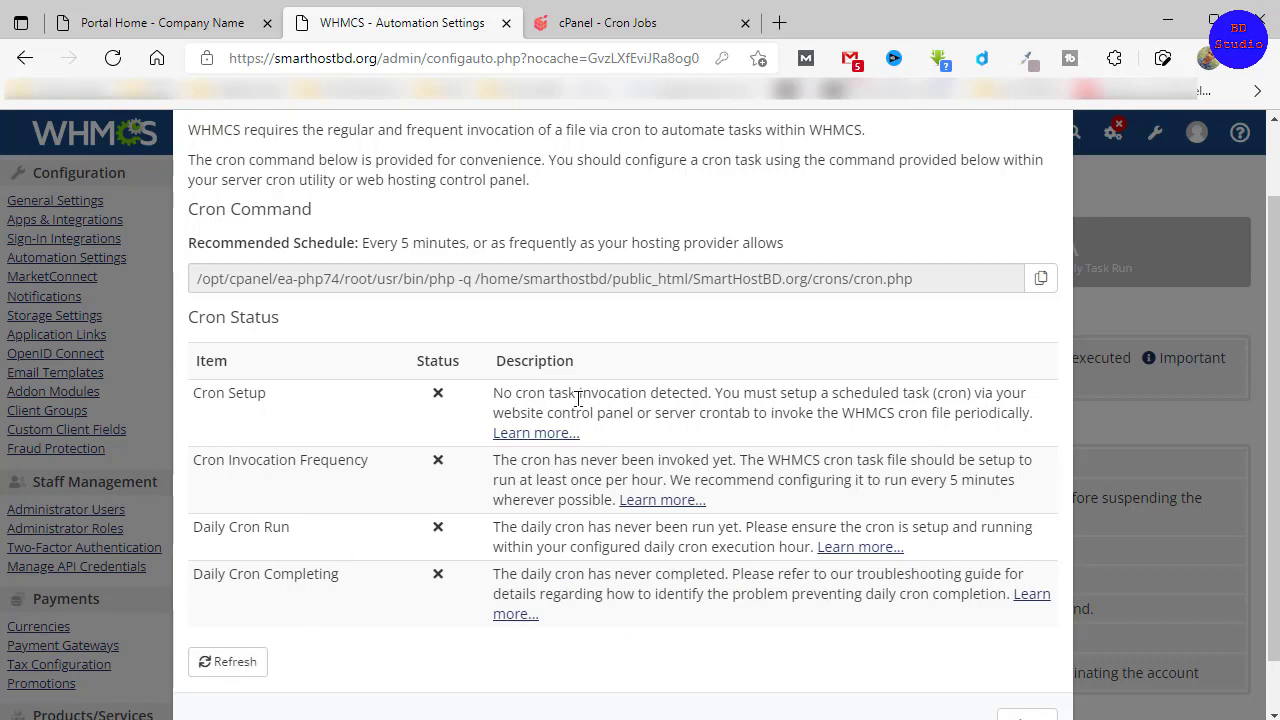
{"action": "left_click", "coordinate": [228, 664]}
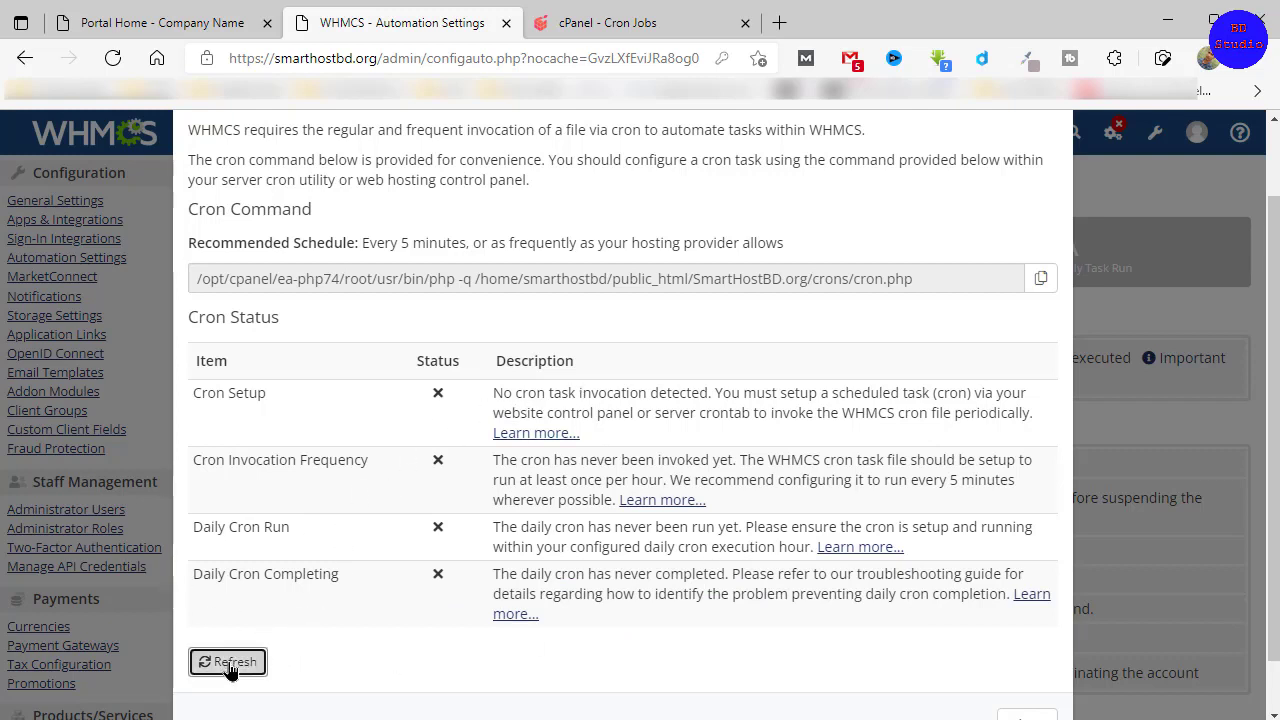
{"action": "left_click", "coordinate": [228, 666]}
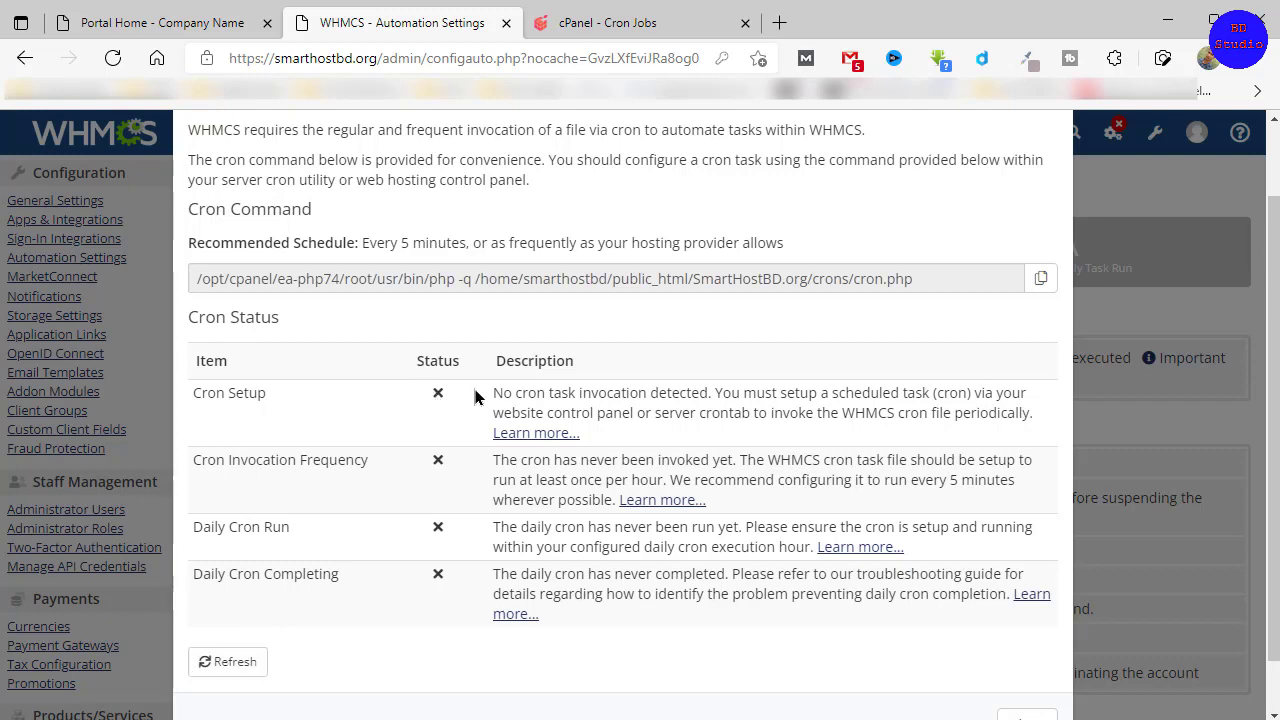
{"action": "left_click", "coordinate": [211, 674]}
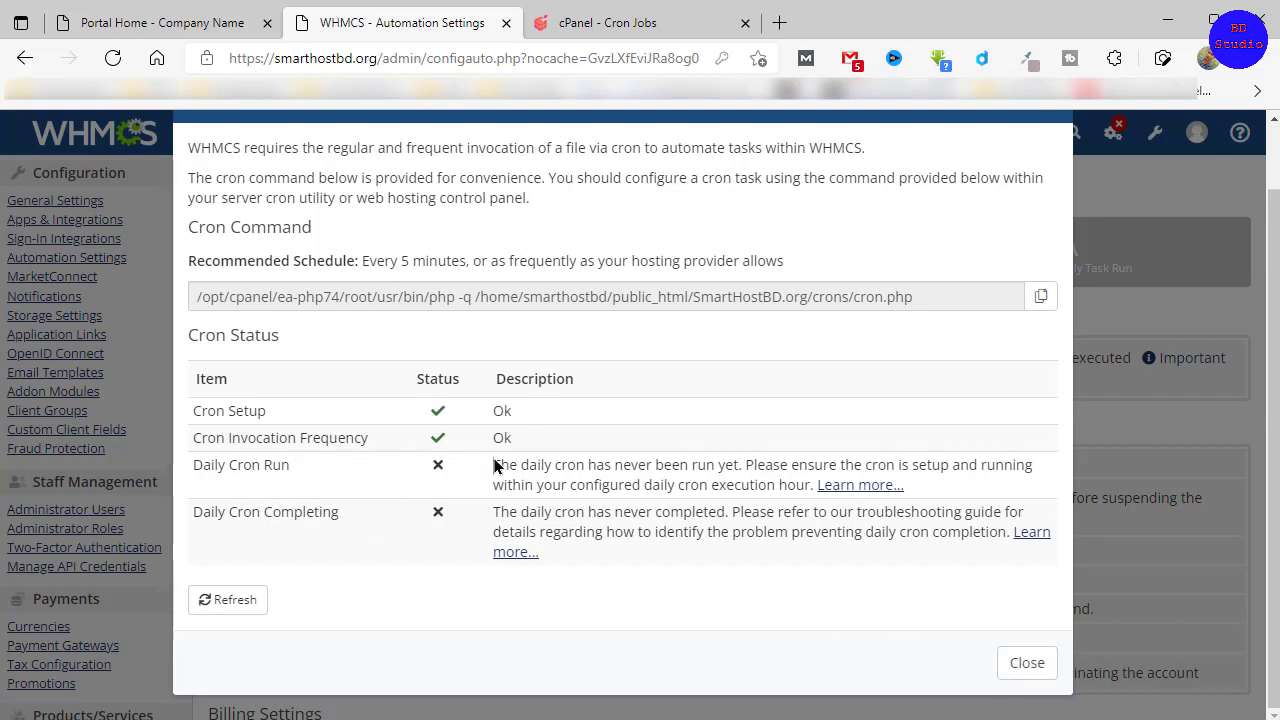
- Close the Cron Status details and reload the Automation Settings page to update its cron indicators
{"action": "left_click", "coordinate": [1027, 662]}
{"action": "scroll", "coordinate": [576, 397], "scroll_direction": "down", "scroll_amount": 1}
{"action": "scroll", "coordinate": [491, 420], "scroll_direction": "down", "scroll_amount": 2}
{"action": "scroll", "coordinate": [491, 420], "scroll_direction": "up", "scroll_amount": 4}
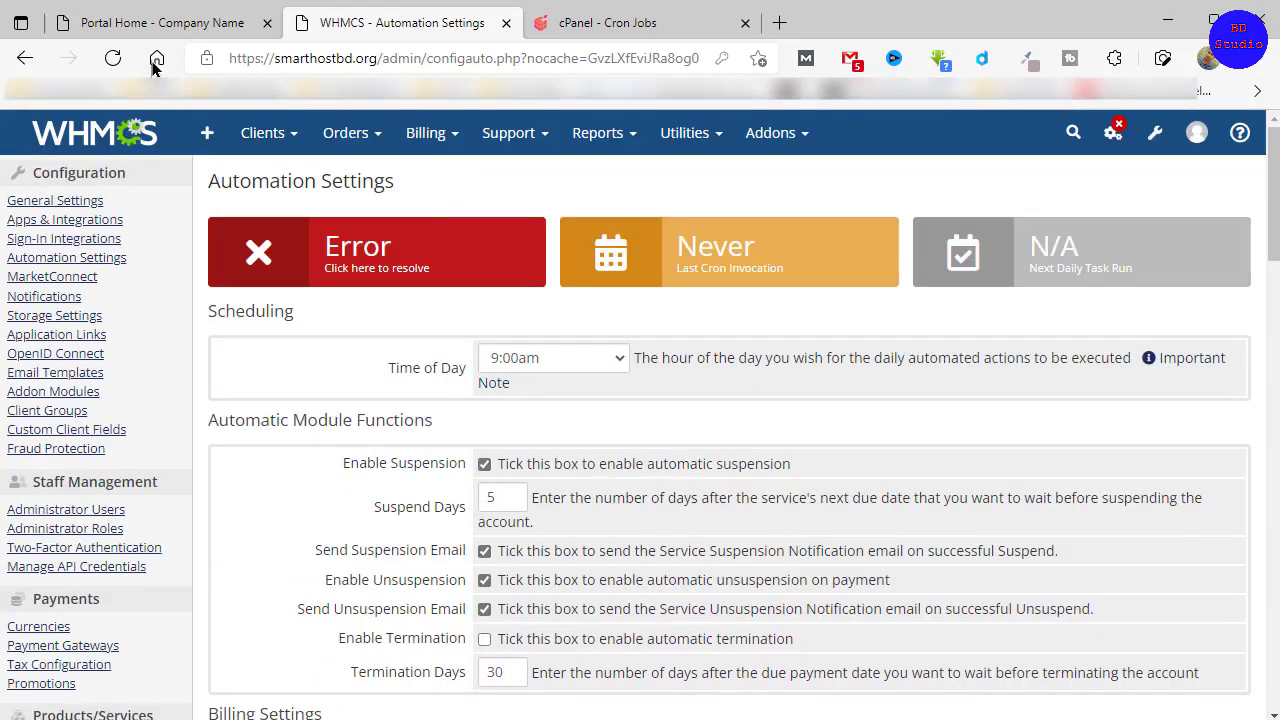
{"action": "left_click", "coordinate": [122, 65]}
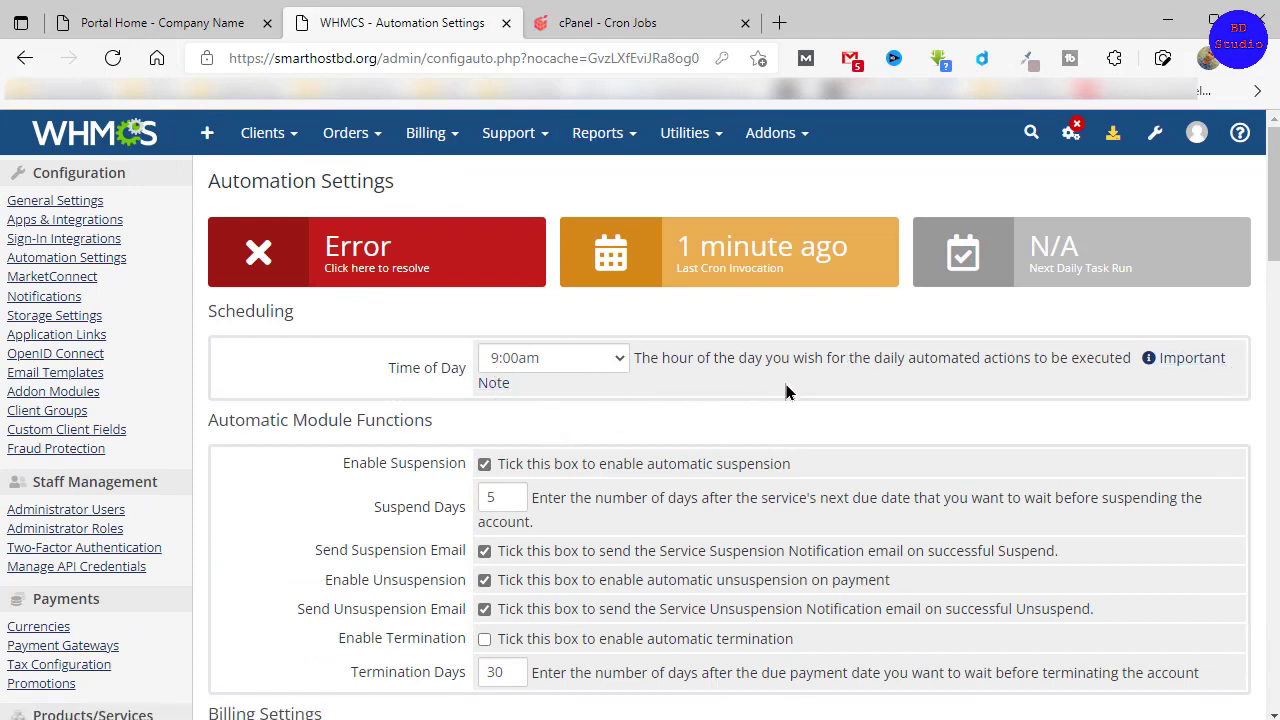
- Set the Time of Day for the daily automated actions to 0:00am in the Scheduling section
{"action": "left_click", "coordinate": [545, 362]}
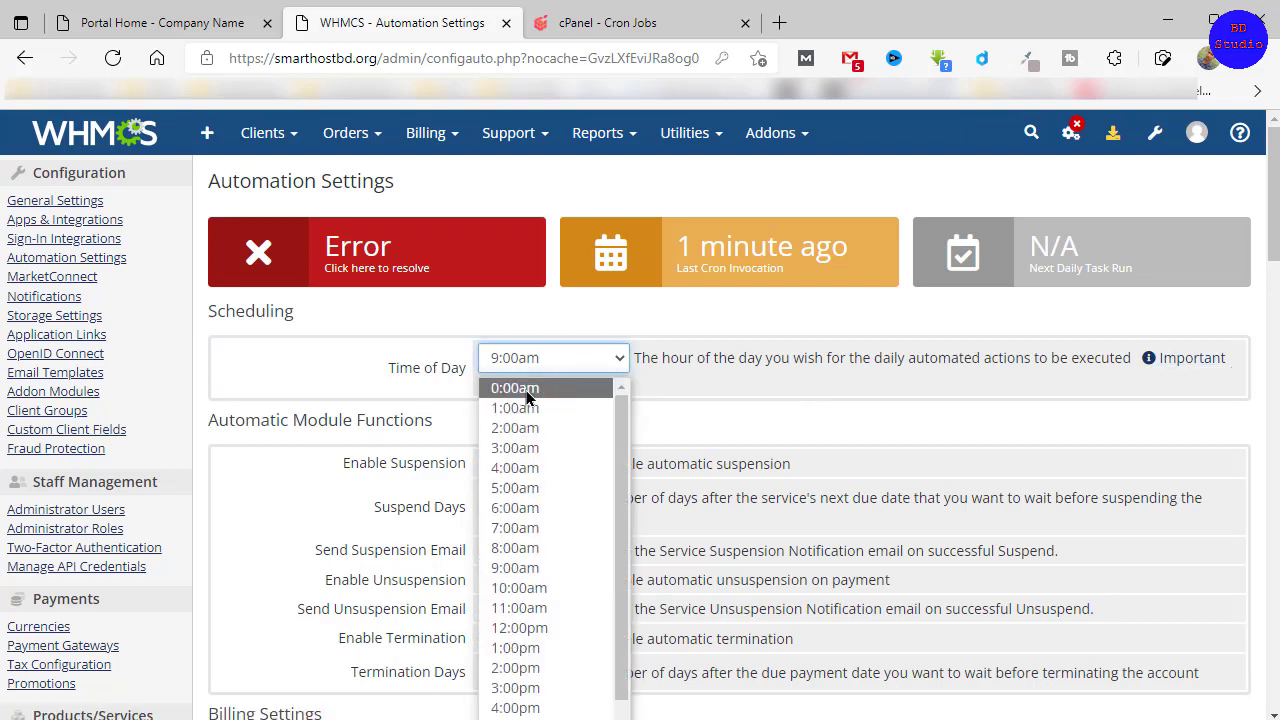
{"action": "left_click", "coordinate": [540, 391]}
{"action": "scroll", "coordinate": [643, 393], "scroll_direction": "down", "scroll_amount": 1}
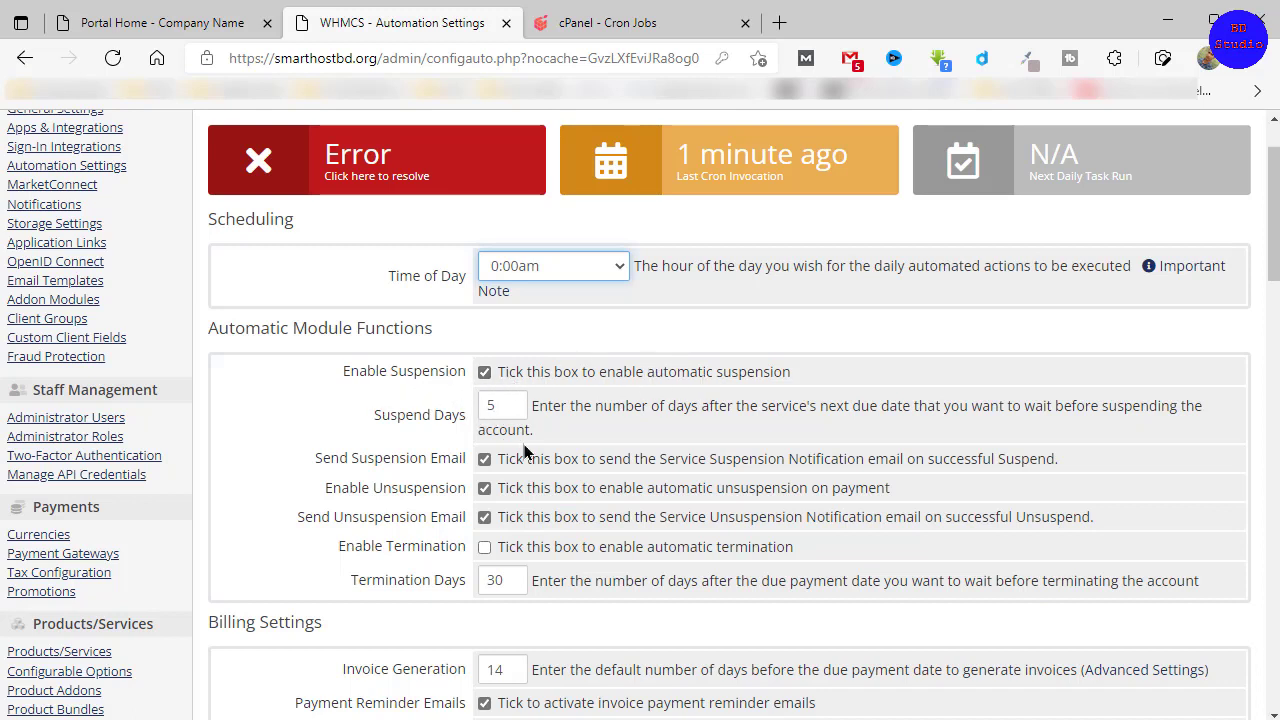
{"action": "left_click", "coordinate": [503, 410]}
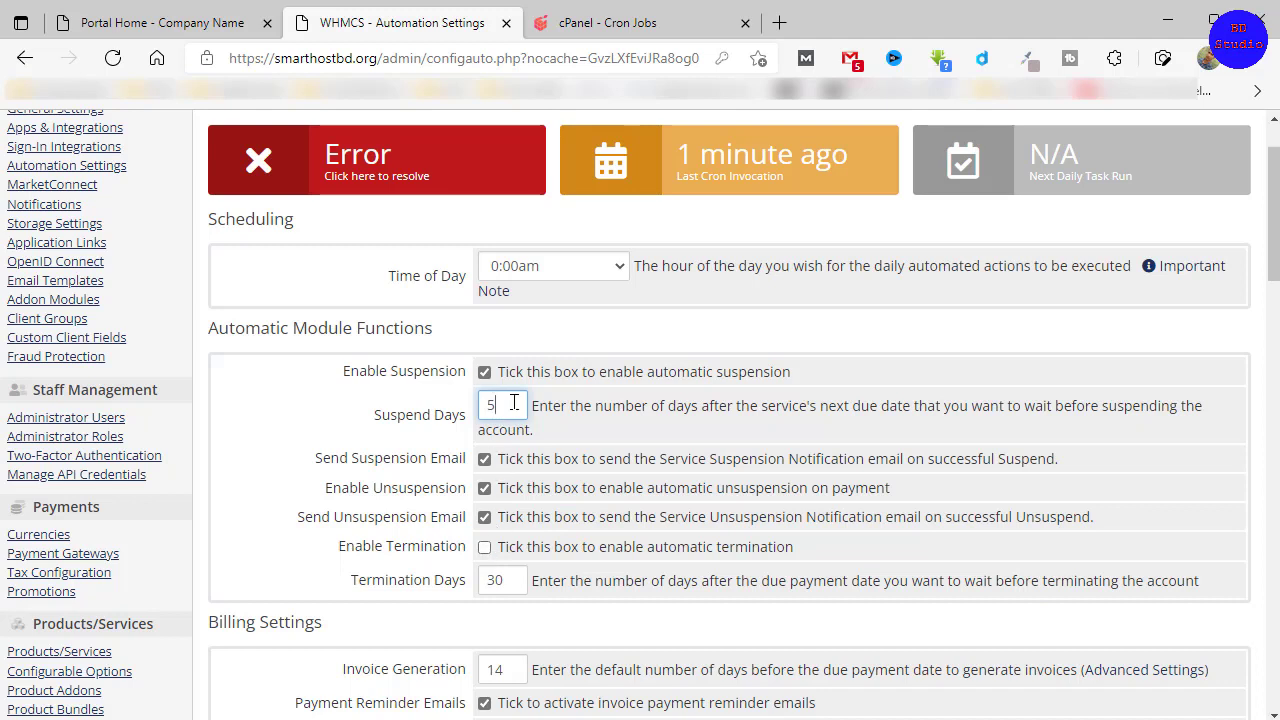
{"action": "left_click", "coordinate": [710, 438]}
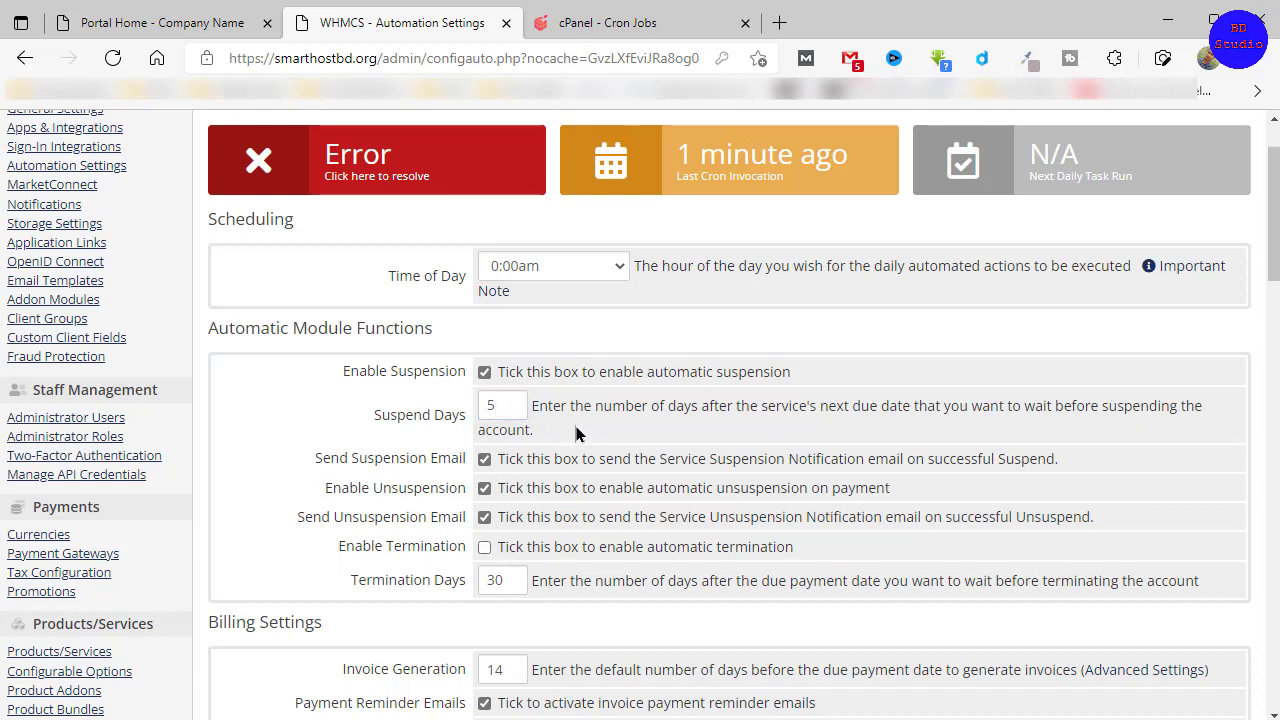
- Enable automatic termination and set Termination Days to 15 in Automatic Module Functions
{"action": "left_click", "coordinate": [485, 550]}
{"action": "left_click", "coordinate": [506, 581]}
{"action": "key", "text": "ctrl+a"}
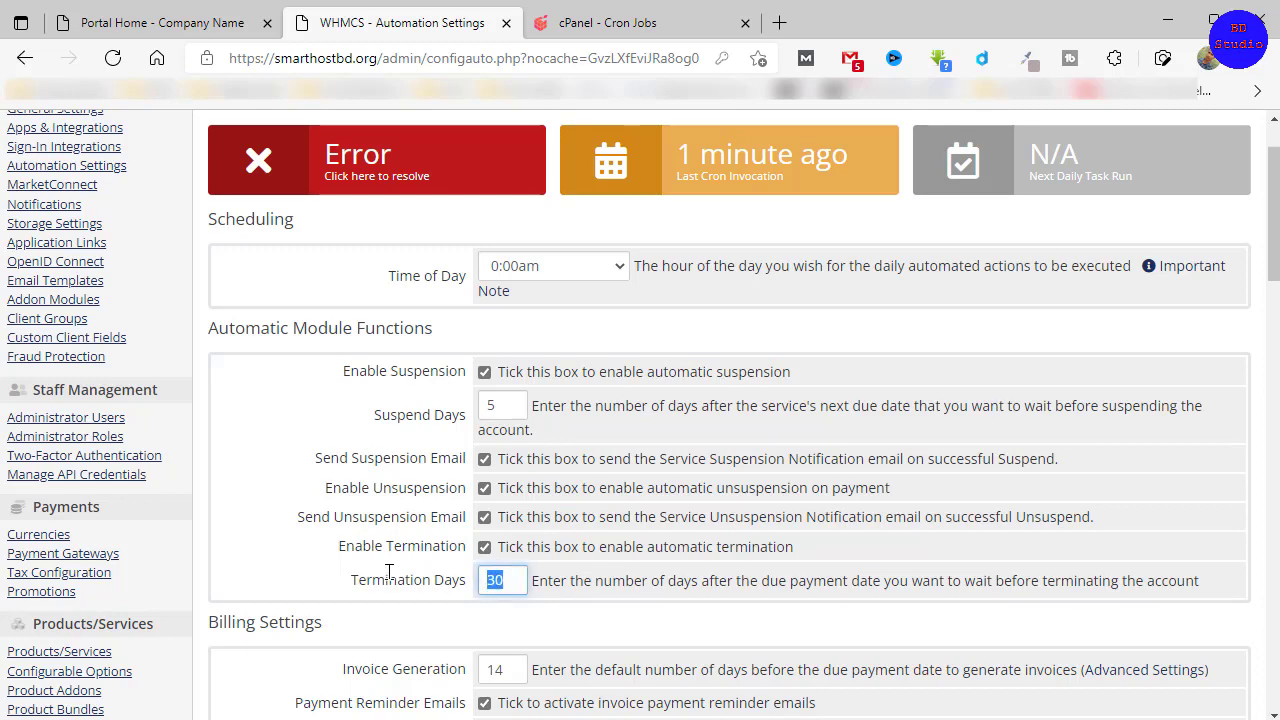
{"action": "type", "text": "15"}
- Set Invoice Generation to 10 days before the due payment date in Billing Settings
{"action": "scroll", "coordinate": [389, 571], "scroll_direction": "down", "scroll_amount": 3}
{"action": "left_click_drag", "start_coordinate": [210, 346], "coordinate": [360, 348]}
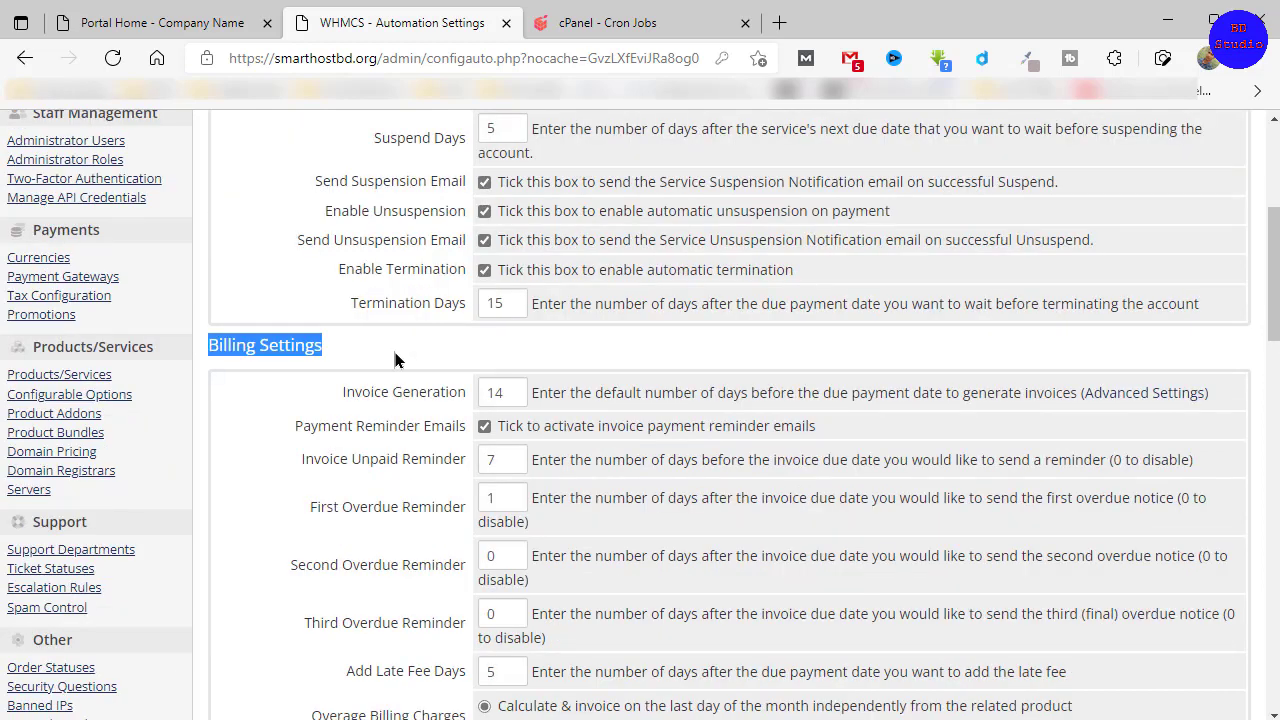
{"action": "left_click", "coordinate": [394, 354]}
{"action": "left_click_drag", "start_coordinate": [340, 393], "coordinate": [451, 392]}
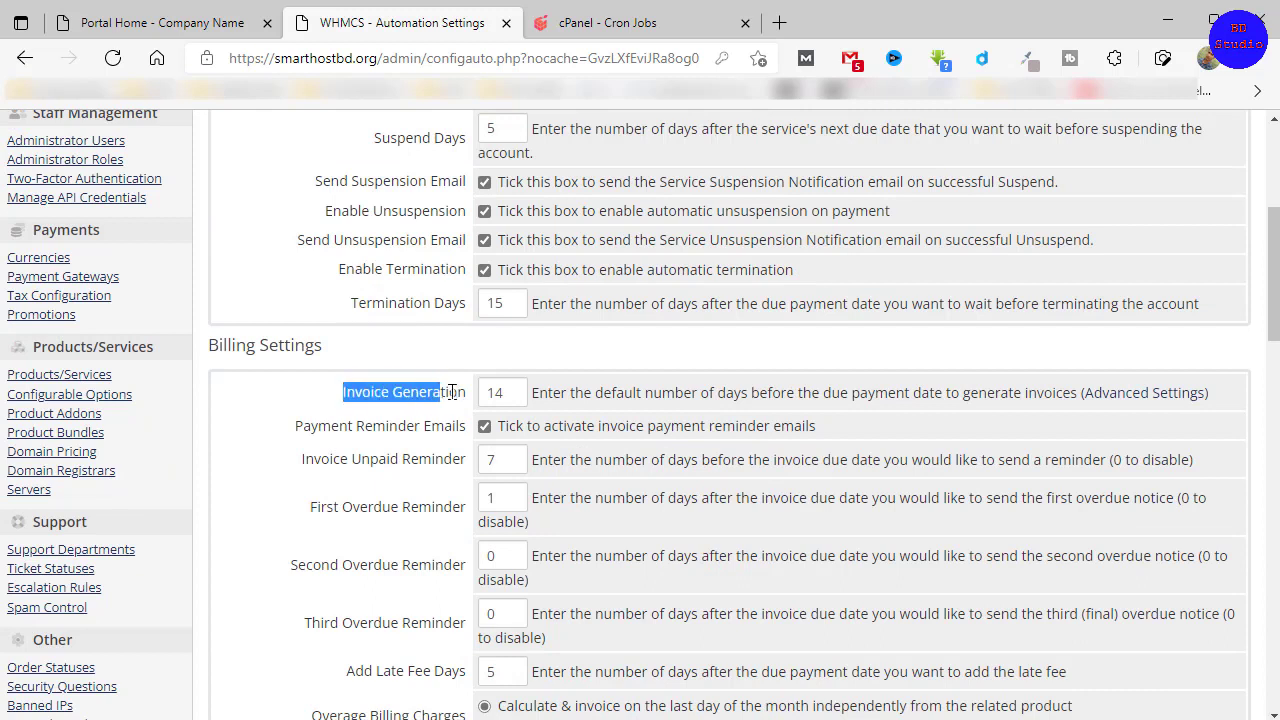
{"action": "left_click", "coordinate": [440, 395]}
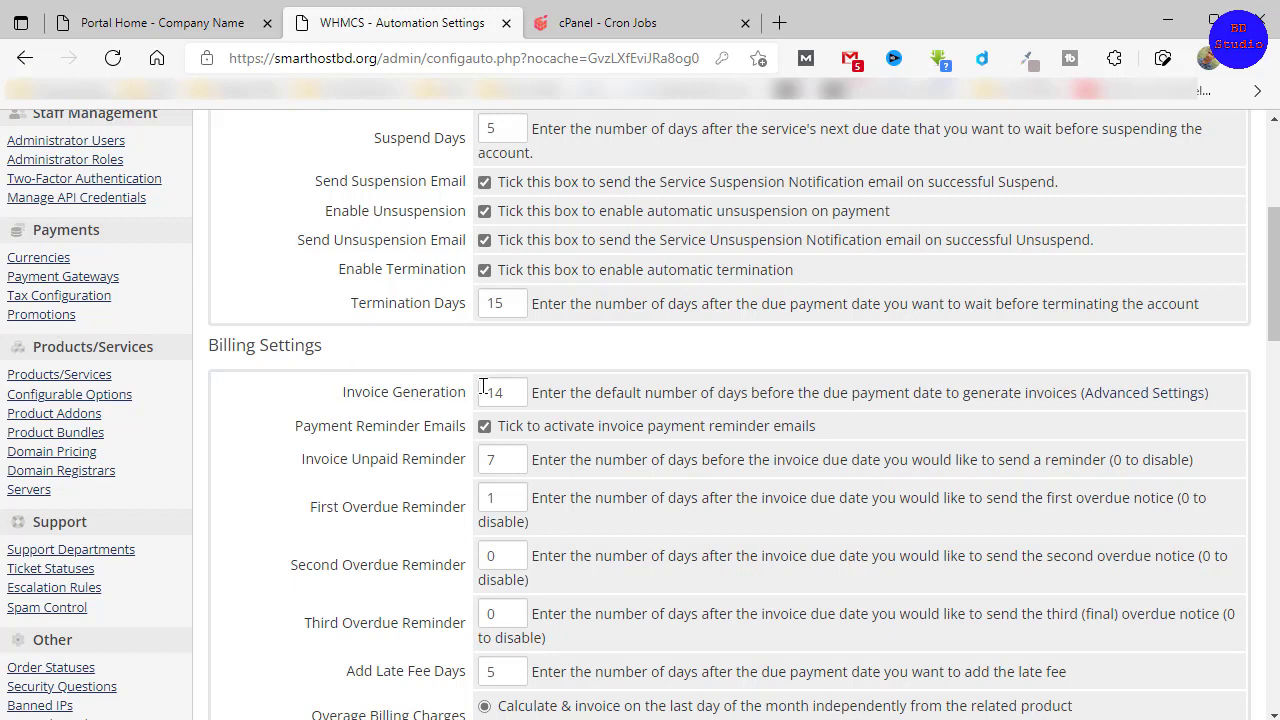
{"action": "left_click_drag", "start_coordinate": [488, 393], "coordinate": [512, 391]}
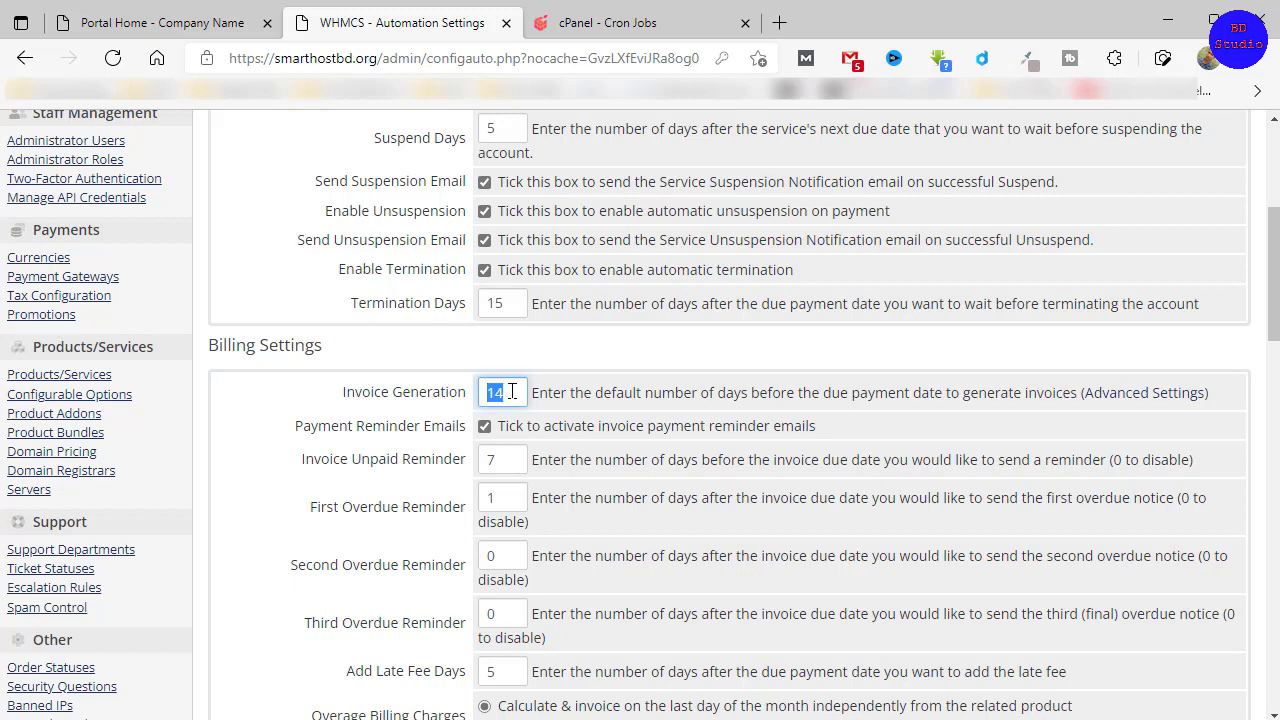
{"action": "type", "text": "10"}
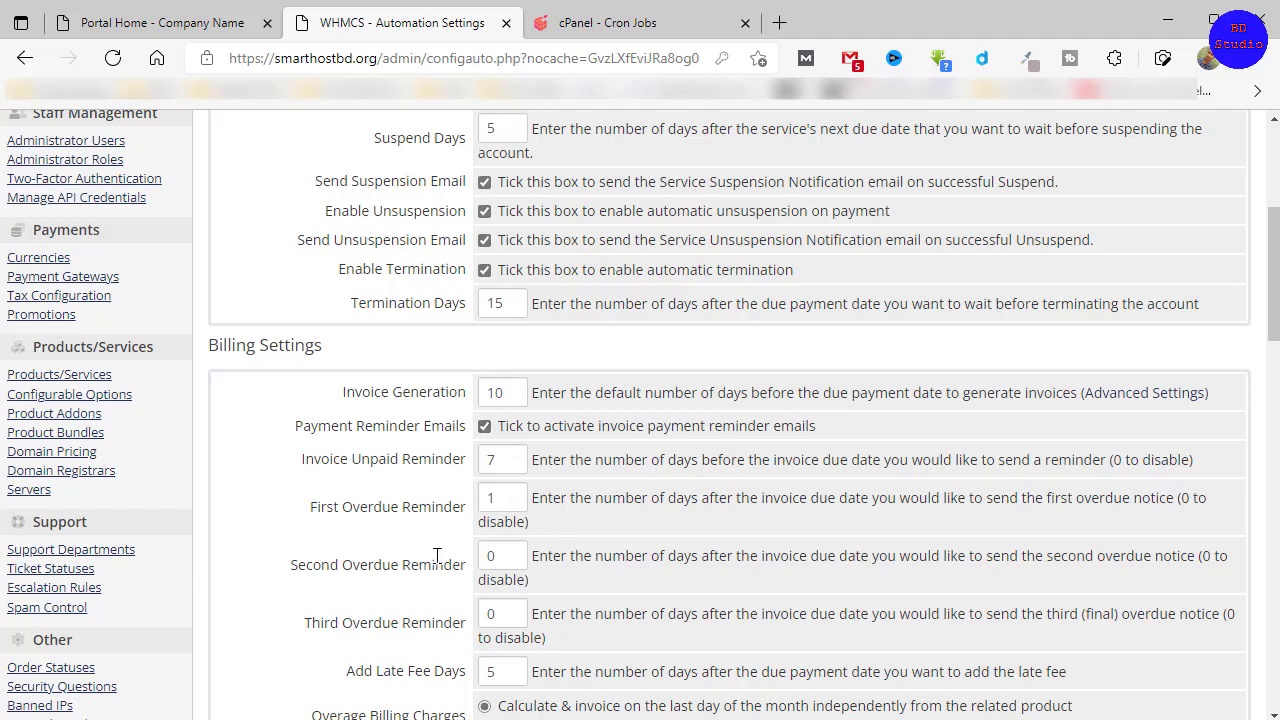
- Review the remaining Billing Settings plus the Payment Capture, Currency Auto Update, Domain Reminder and Domain Sync settings
{"action": "scroll", "coordinate": [440, 575], "scroll_direction": "down", "scroll_amount": 1}
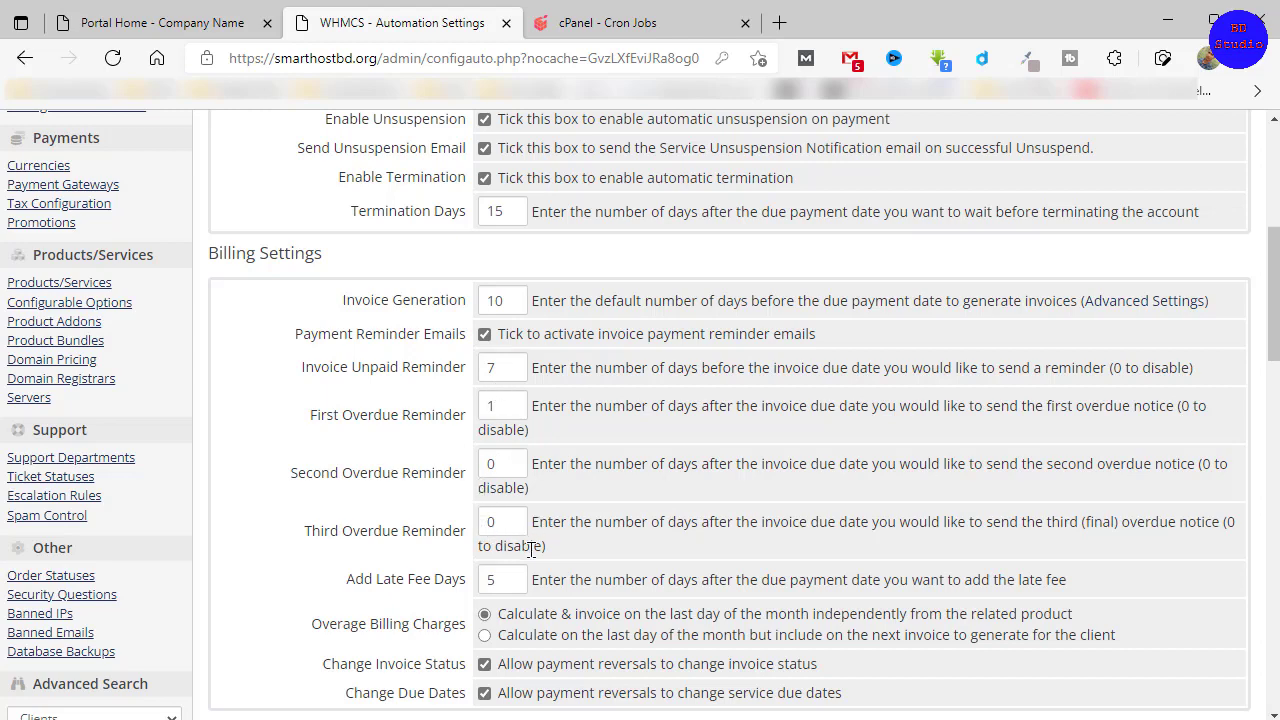
{"action": "scroll", "coordinate": [531, 546], "scroll_direction": "down", "scroll_amount": 2}
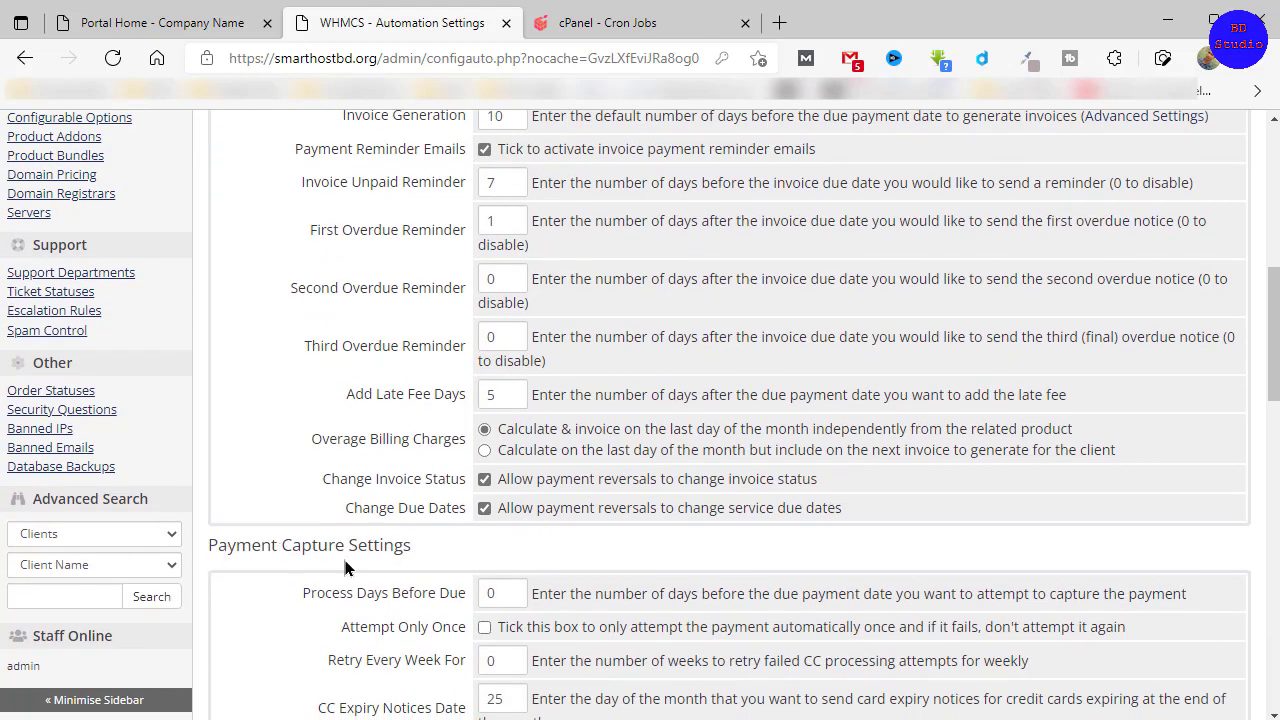
{"action": "scroll", "coordinate": [352, 560], "scroll_direction": "down", "scroll_amount": 1}
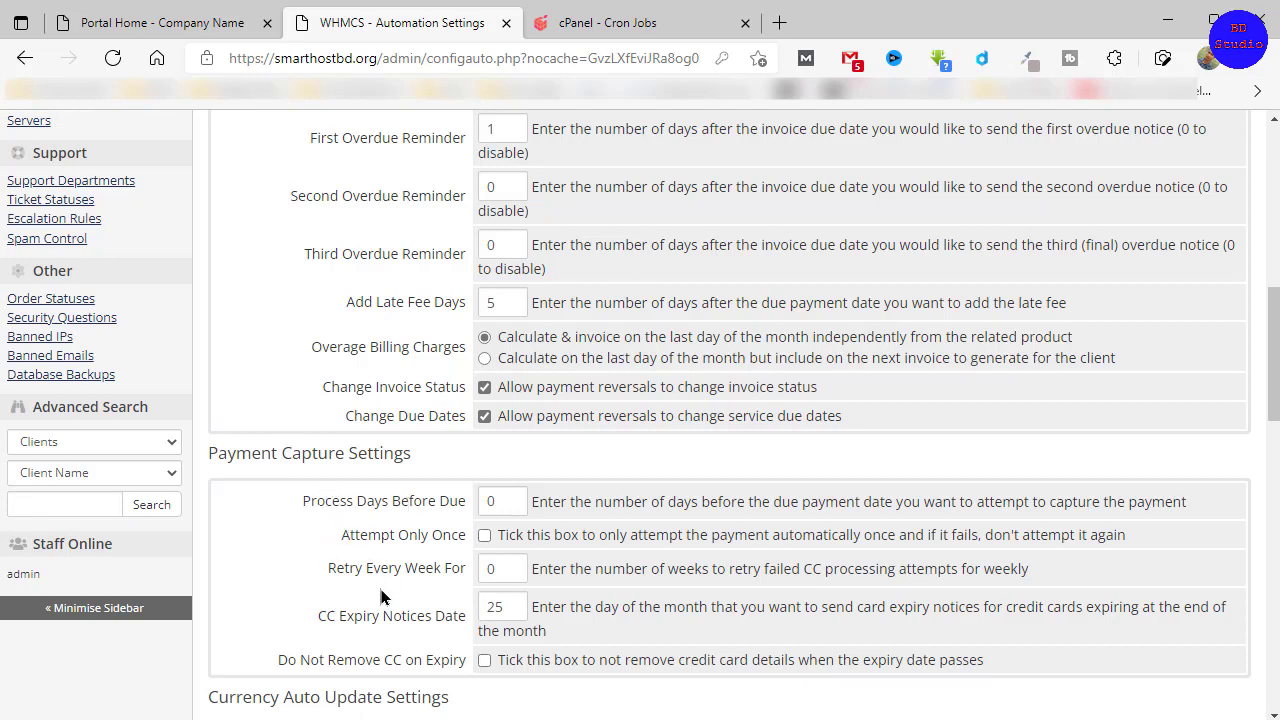
{"action": "scroll", "coordinate": [423, 608], "scroll_direction": "down", "scroll_amount": 2}
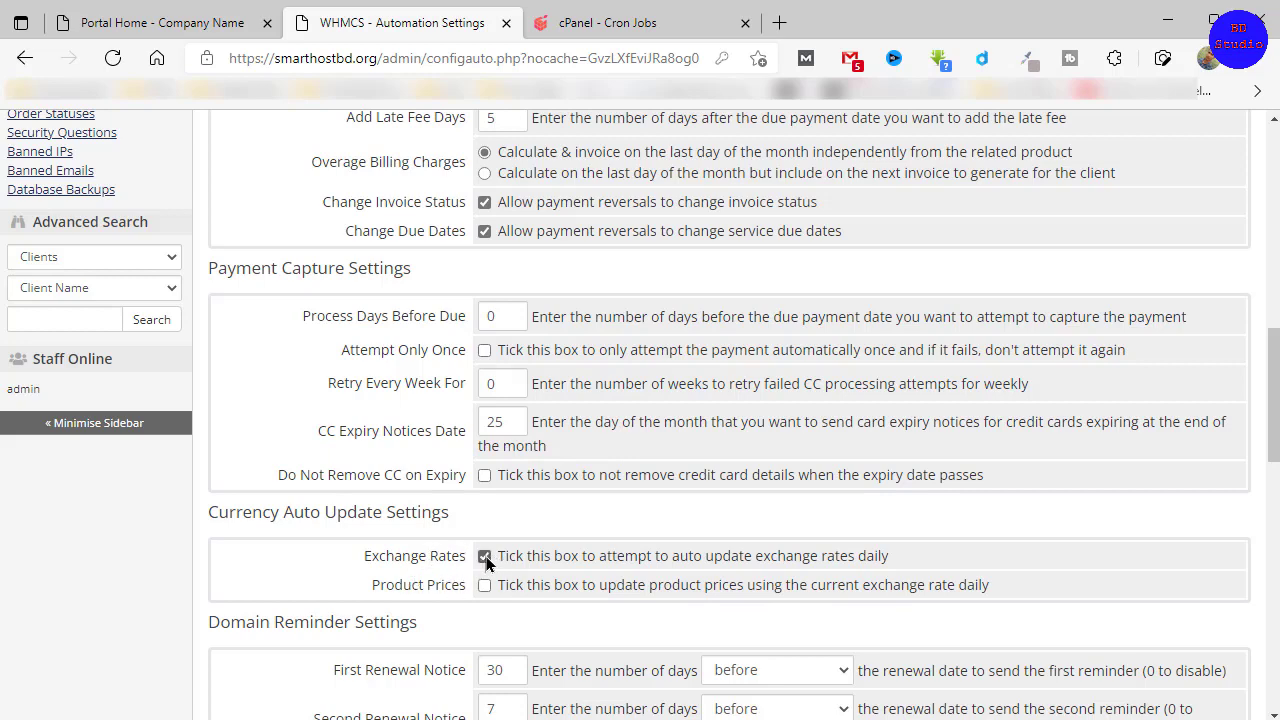
{"action": "scroll", "coordinate": [254, 551], "scroll_direction": "down", "scroll_amount": 1}
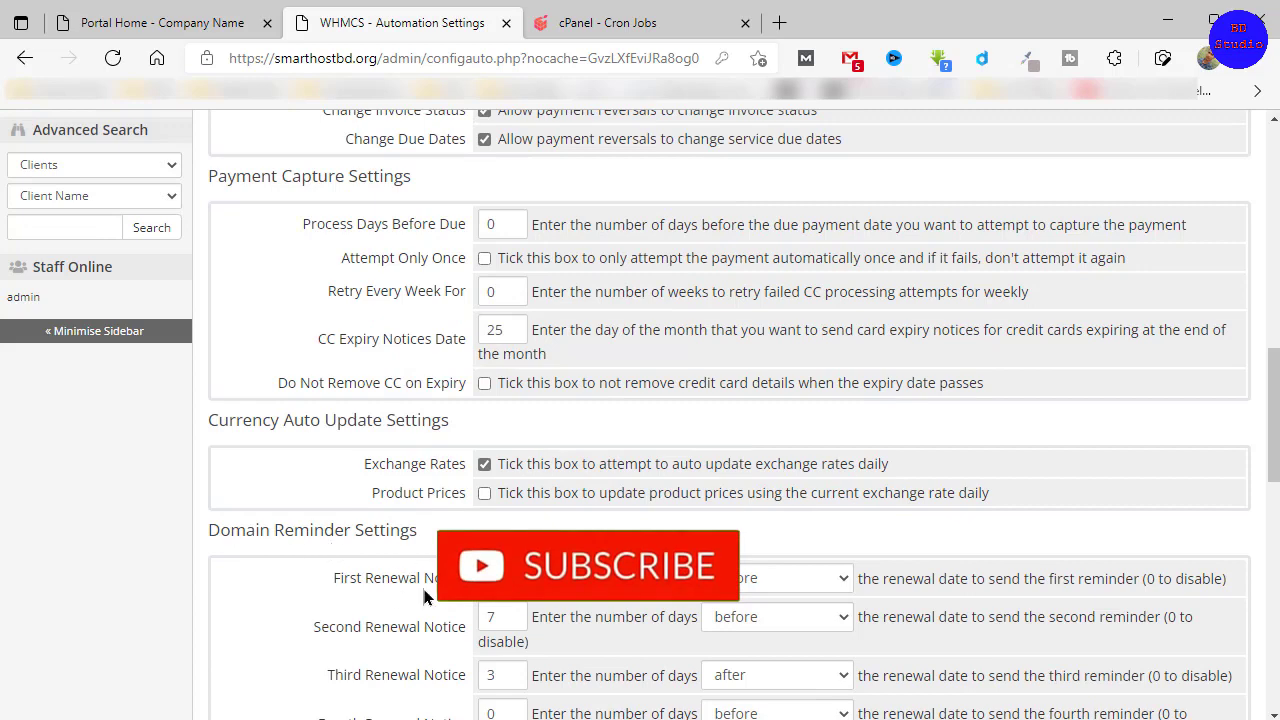
{"action": "scroll", "coordinate": [363, 600], "scroll_direction": "down", "scroll_amount": 1}
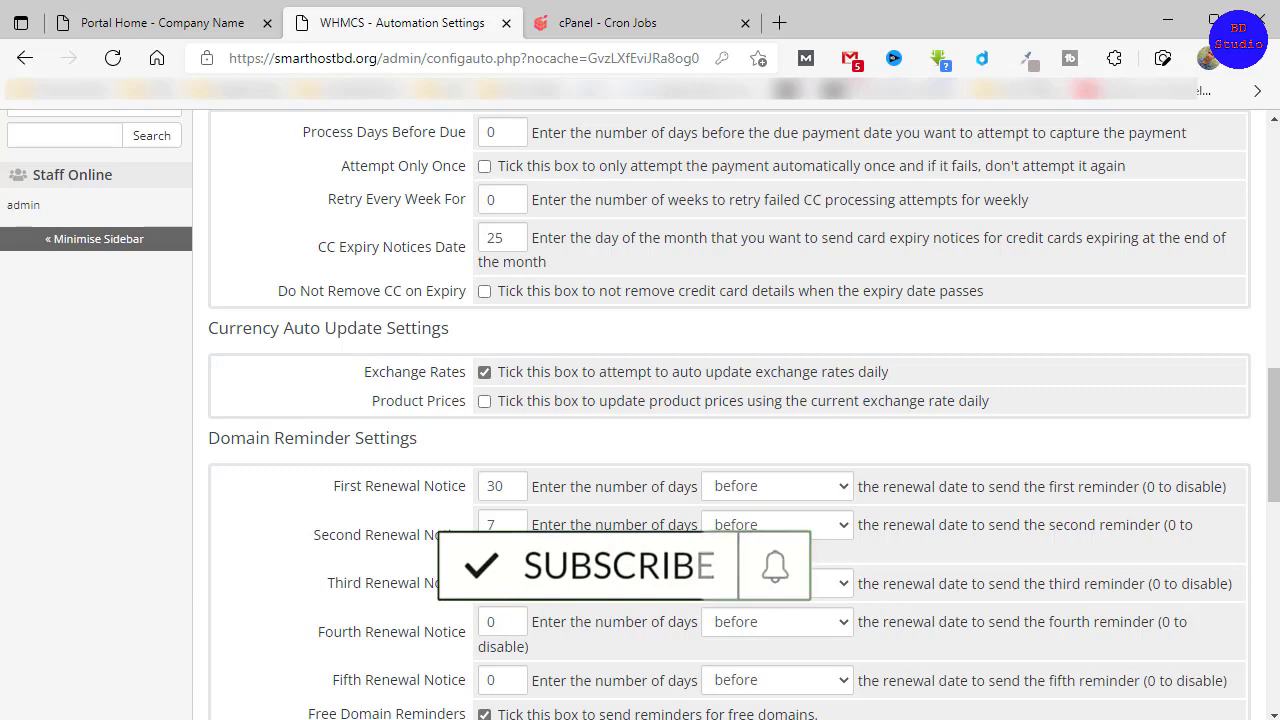
{"action": "scroll", "coordinate": [455, 480], "scroll_direction": "down", "scroll_amount": 1}
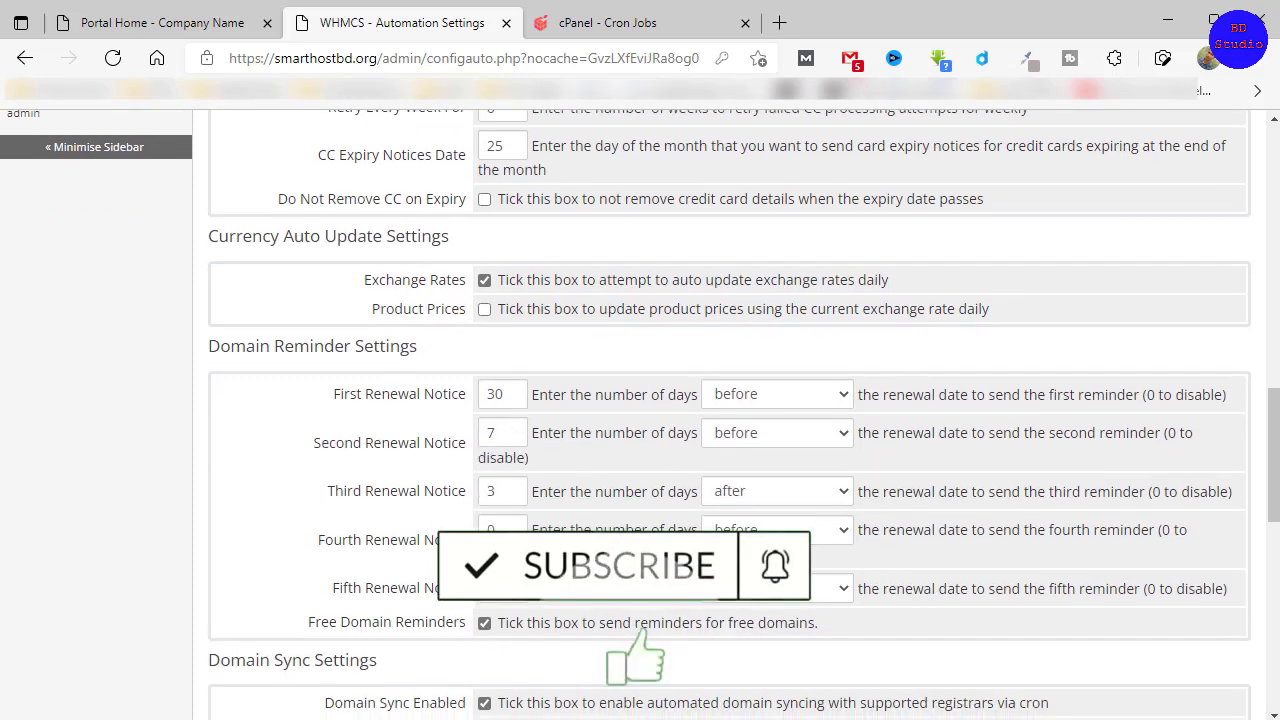
{"action": "scroll", "coordinate": [455, 480], "scroll_direction": "down", "scroll_amount": 1}
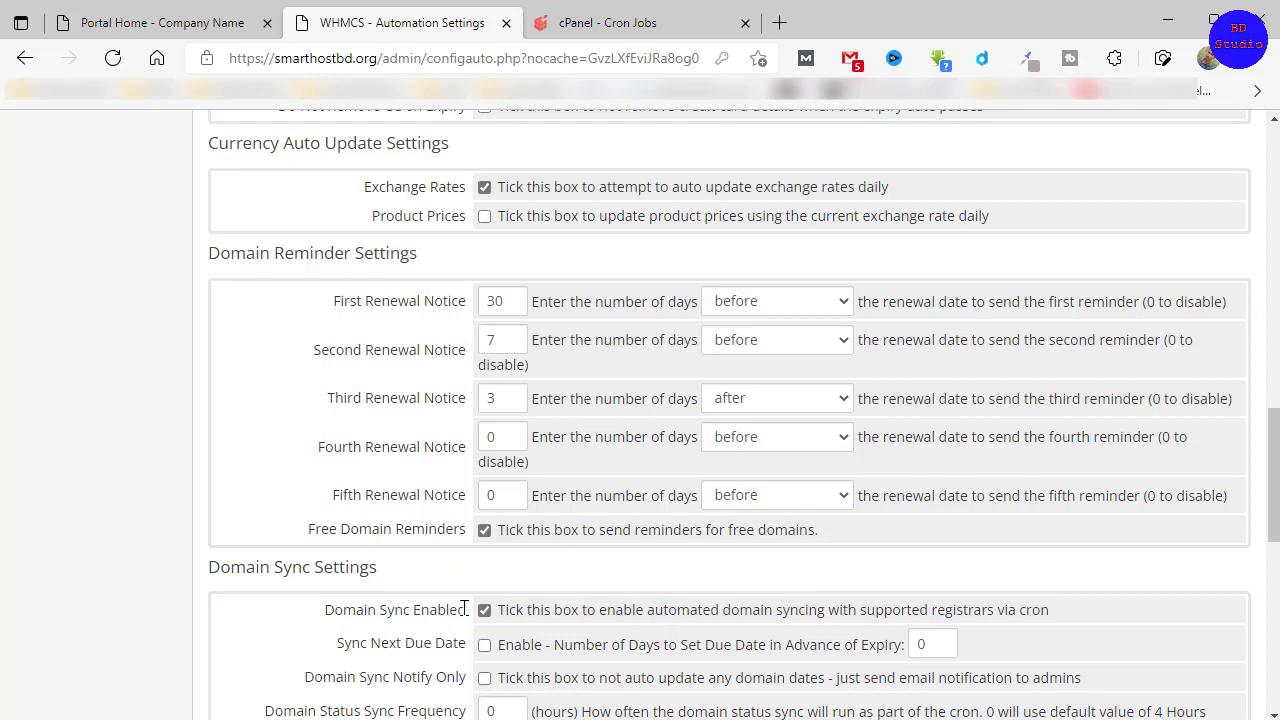
{"action": "scroll", "coordinate": [480, 612], "scroll_direction": "down", "scroll_amount": 1}
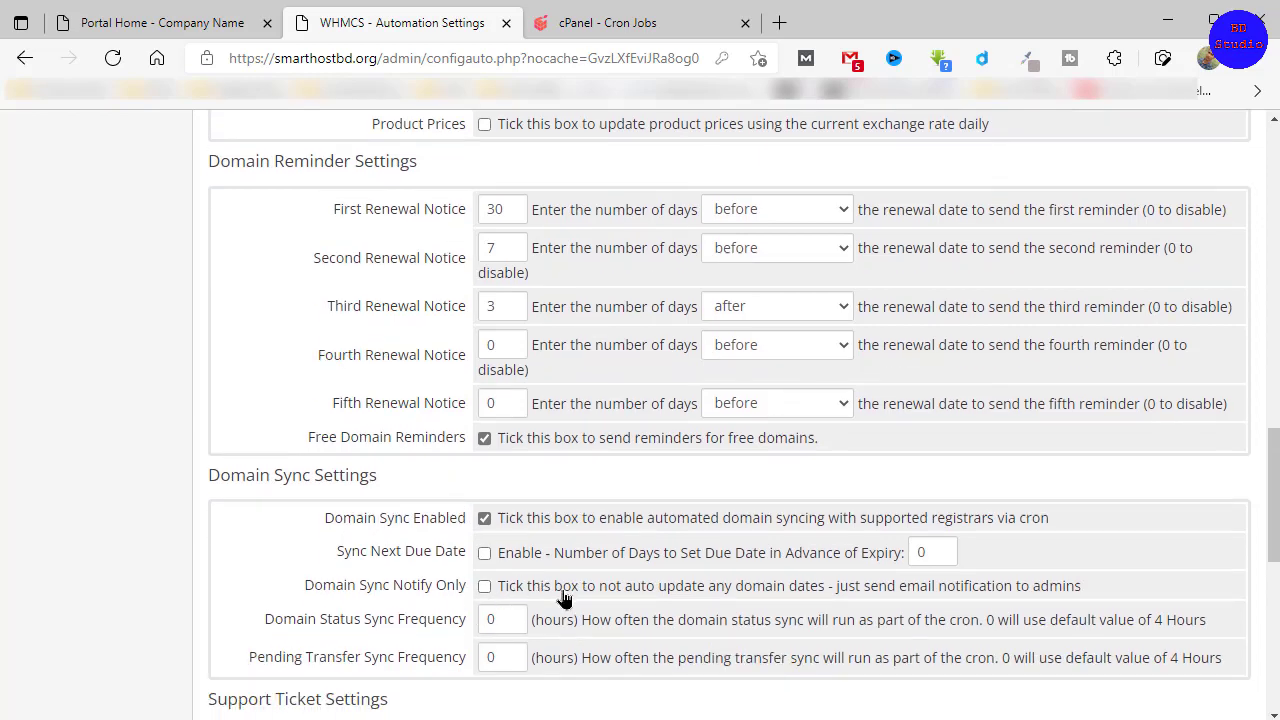
{"action": "scroll", "coordinate": [612, 600], "scroll_direction": "down", "scroll_amount": 1}
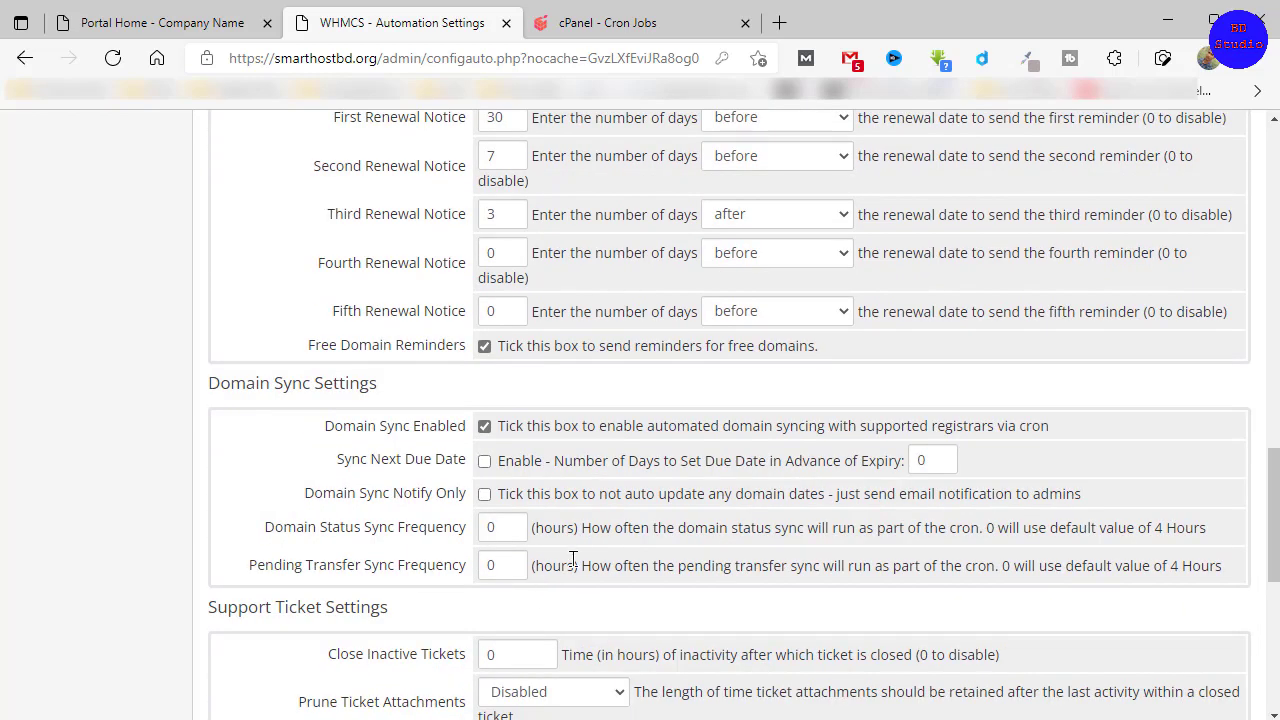
- Set Close Inactive Tickets to 24 hours in Support Ticket Settings
{"action": "scroll", "coordinate": [531, 597], "scroll_direction": "down", "scroll_amount": 2}
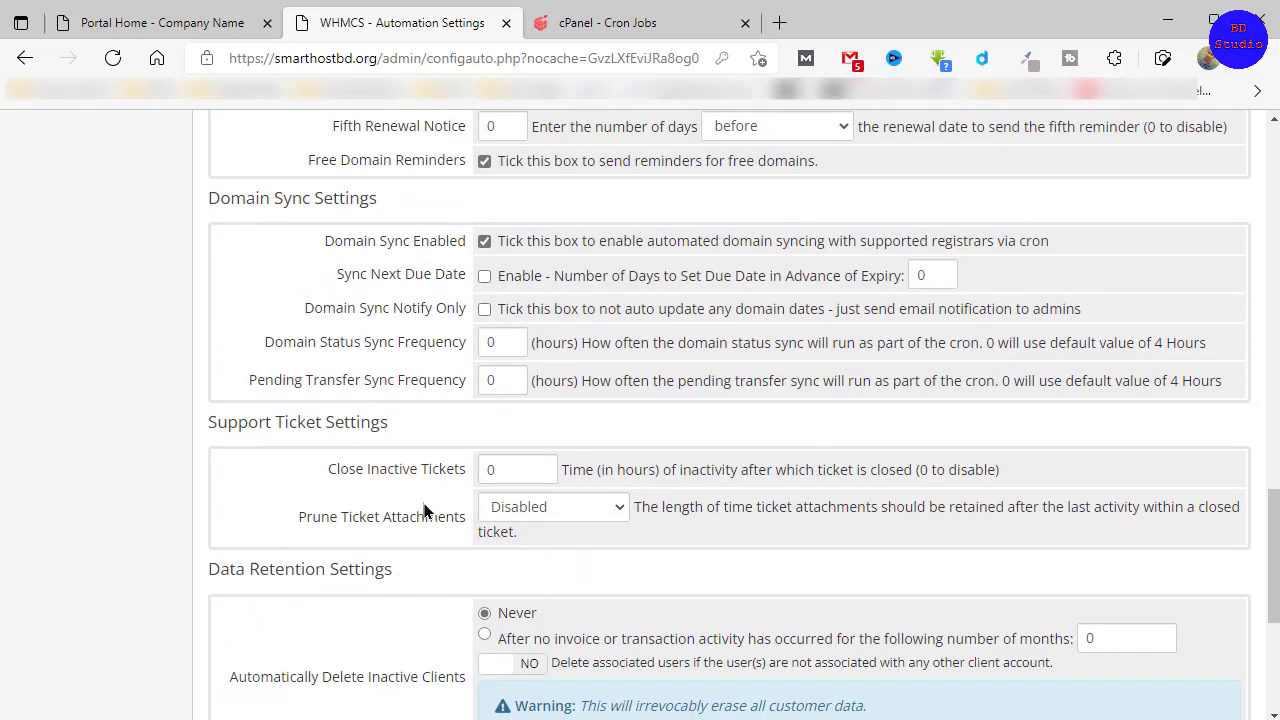
{"action": "left_click", "coordinate": [502, 470]}
{"action": "double_click", "coordinate": [507, 469]}
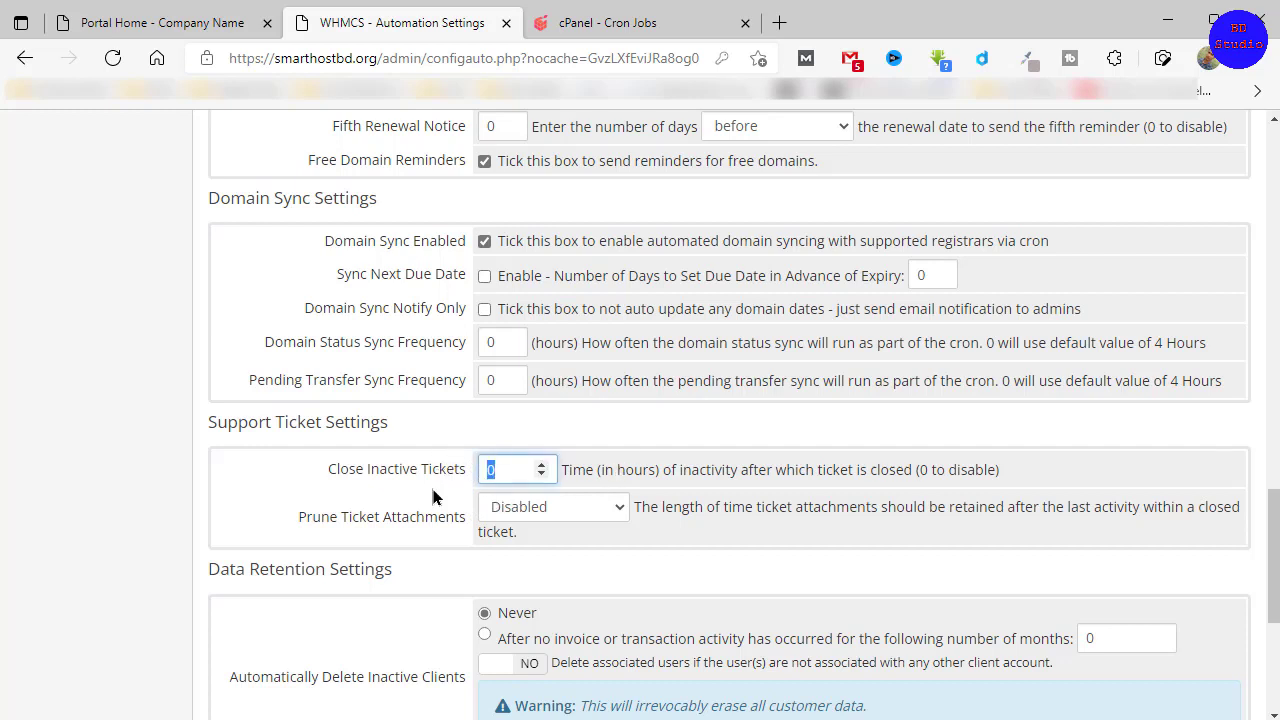
{"action": "type", "text": "24"}
{"action": "left_click_drag", "start_coordinate": [416, 516], "coordinate": [424, 516]}
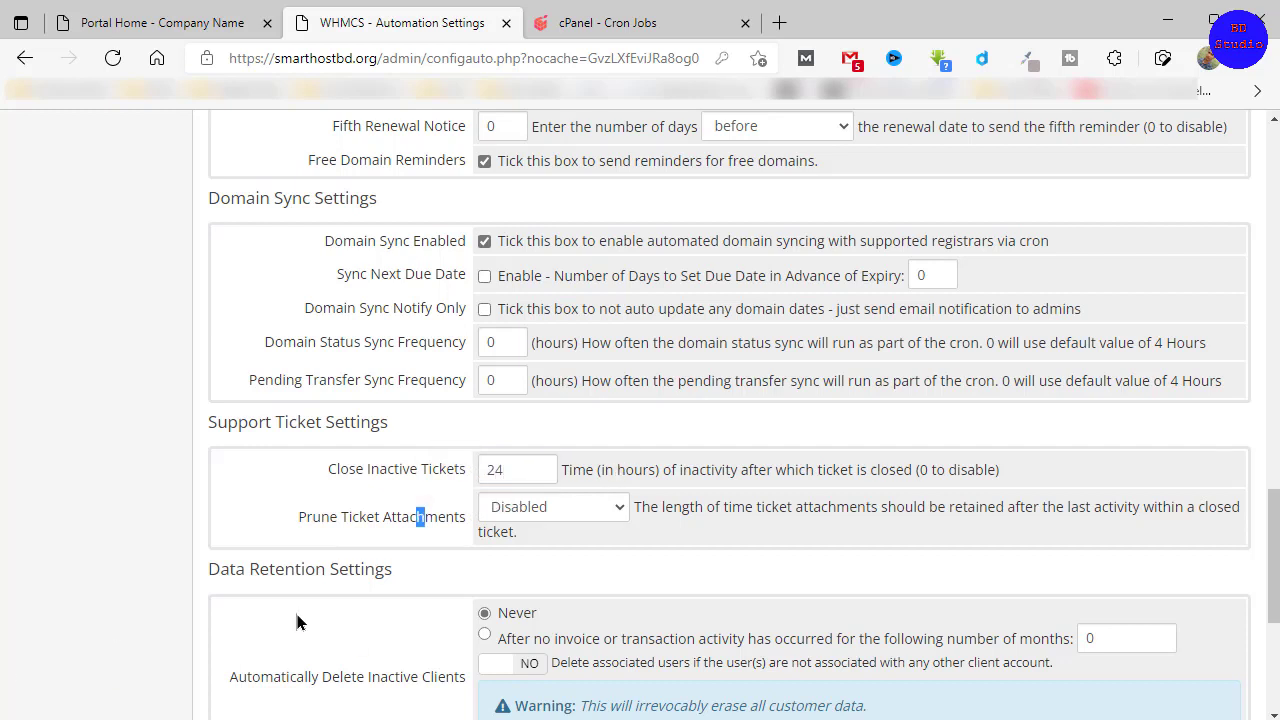
{"action": "left_click", "coordinate": [358, 567]}
- Save the automation settings changes and check the Next Daily Task Run indicator on the reloaded page
{"action": "scroll", "coordinate": [519, 570], "scroll_direction": "down", "scroll_amount": 1}
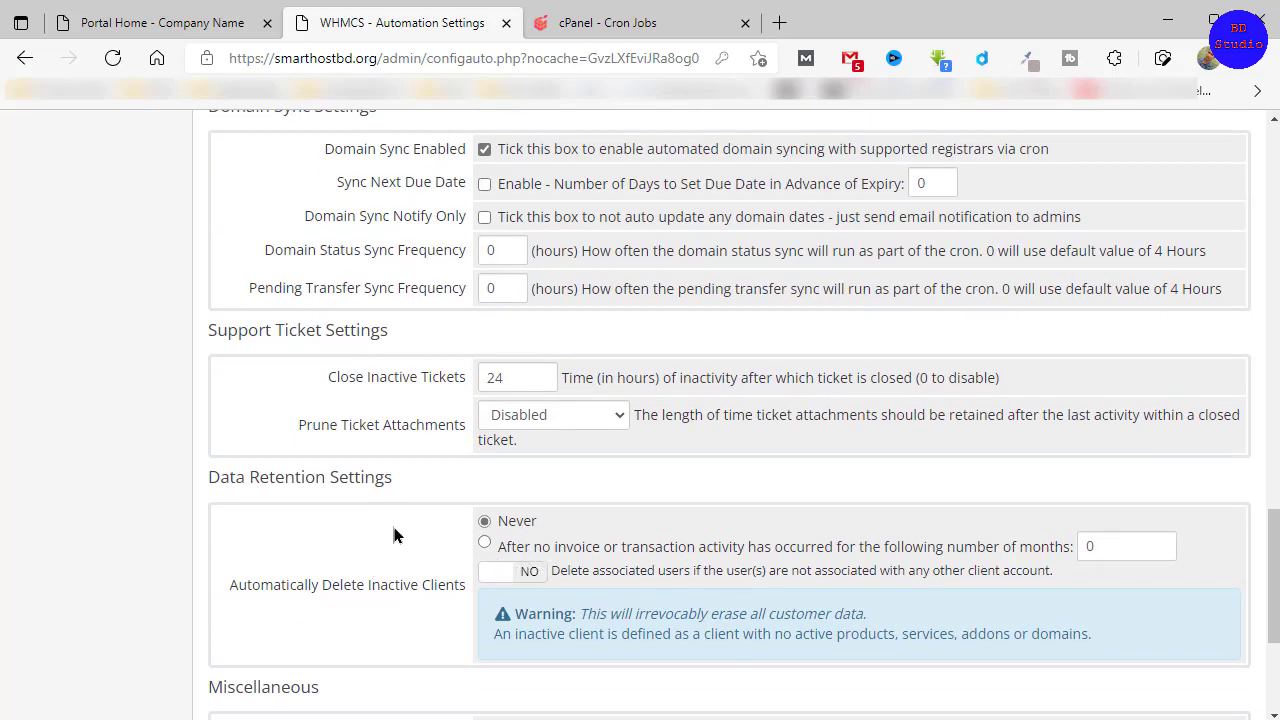
{"action": "scroll", "coordinate": [394, 534], "scroll_direction": "down", "scroll_amount": 3}
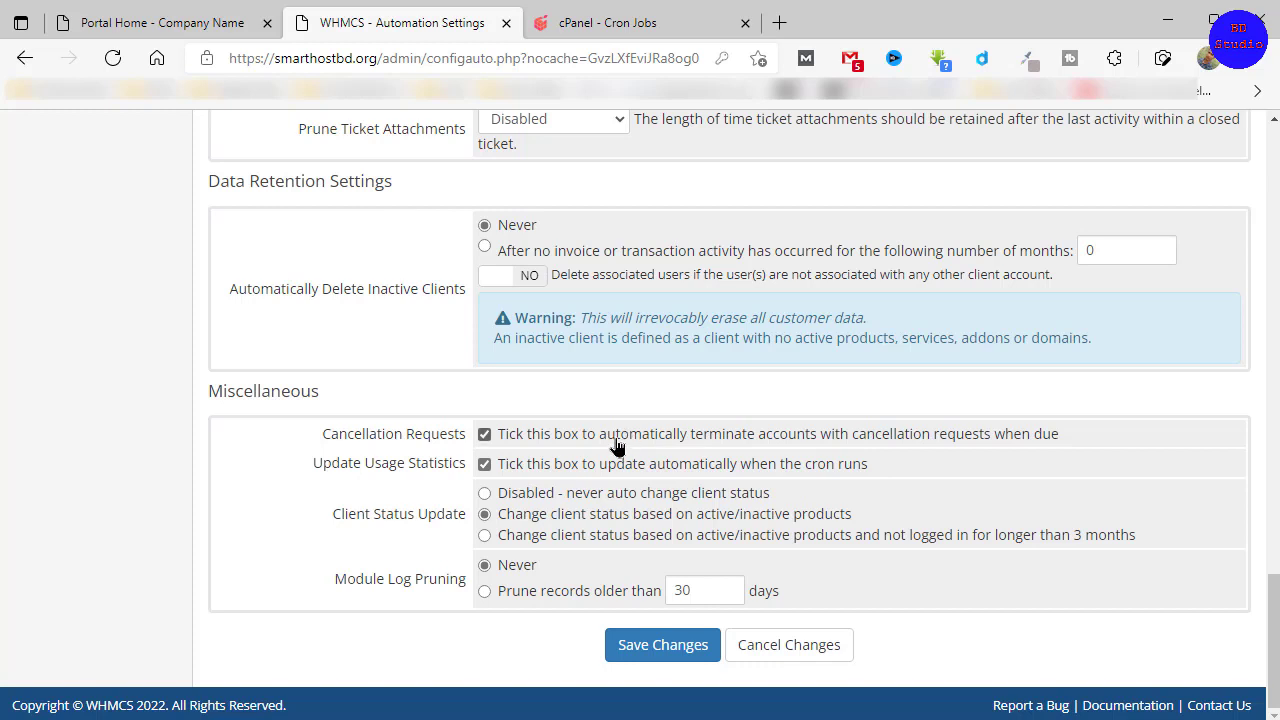
{"action": "left_click", "coordinate": [671, 648]}
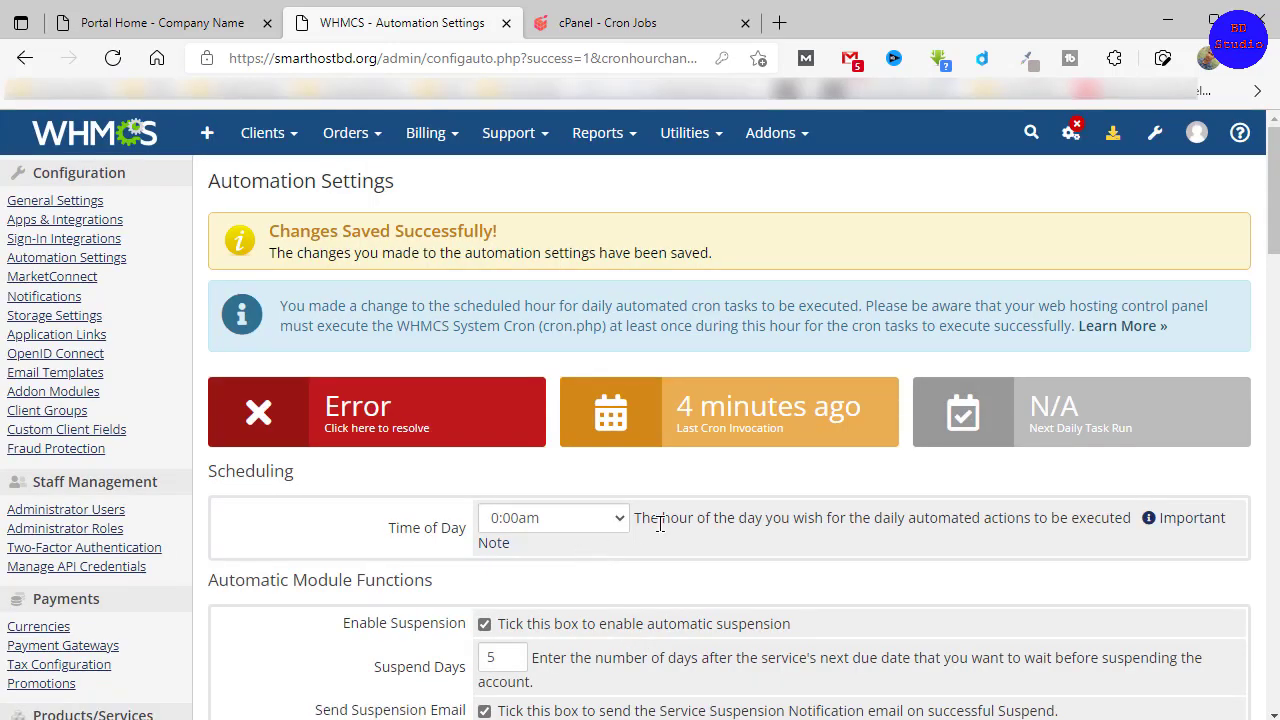
{"action": "scroll", "coordinate": [660, 524], "scroll_direction": "down", "scroll_amount": 1}
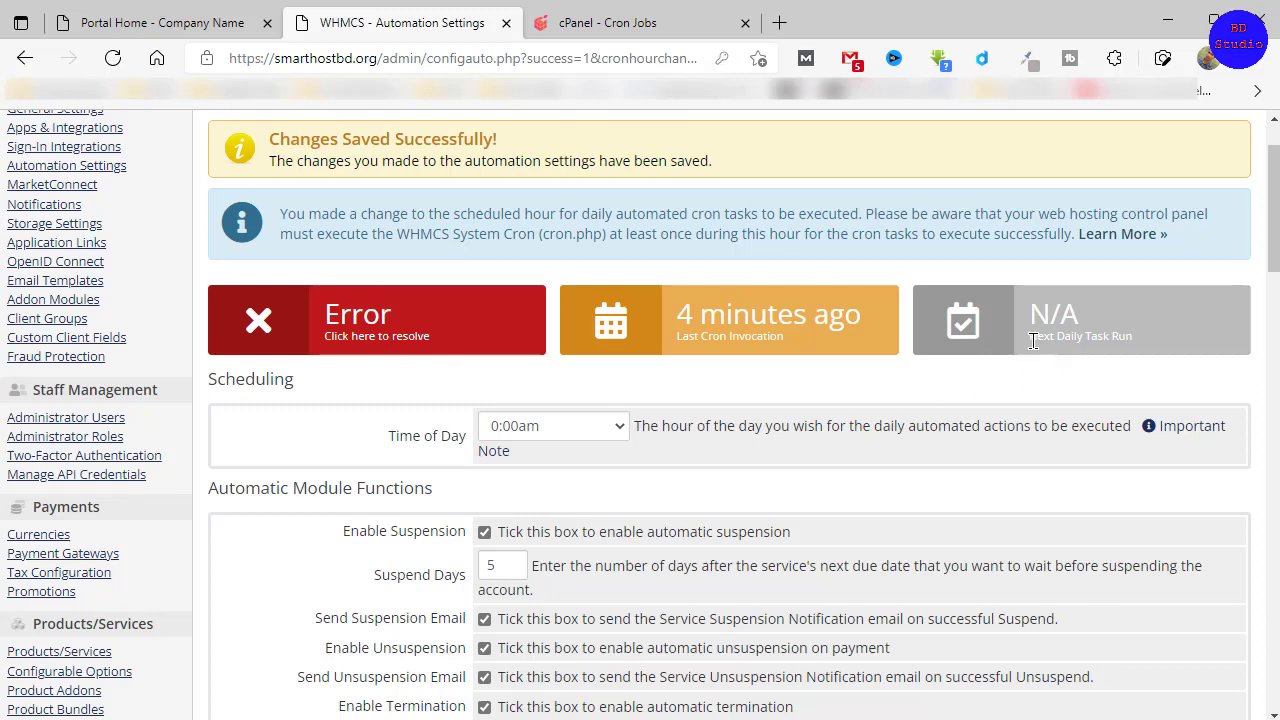
{"action": "left_click_drag", "start_coordinate": [1032, 340], "coordinate": [1135, 352]}
{"action": "left_click", "coordinate": [1114, 371]}
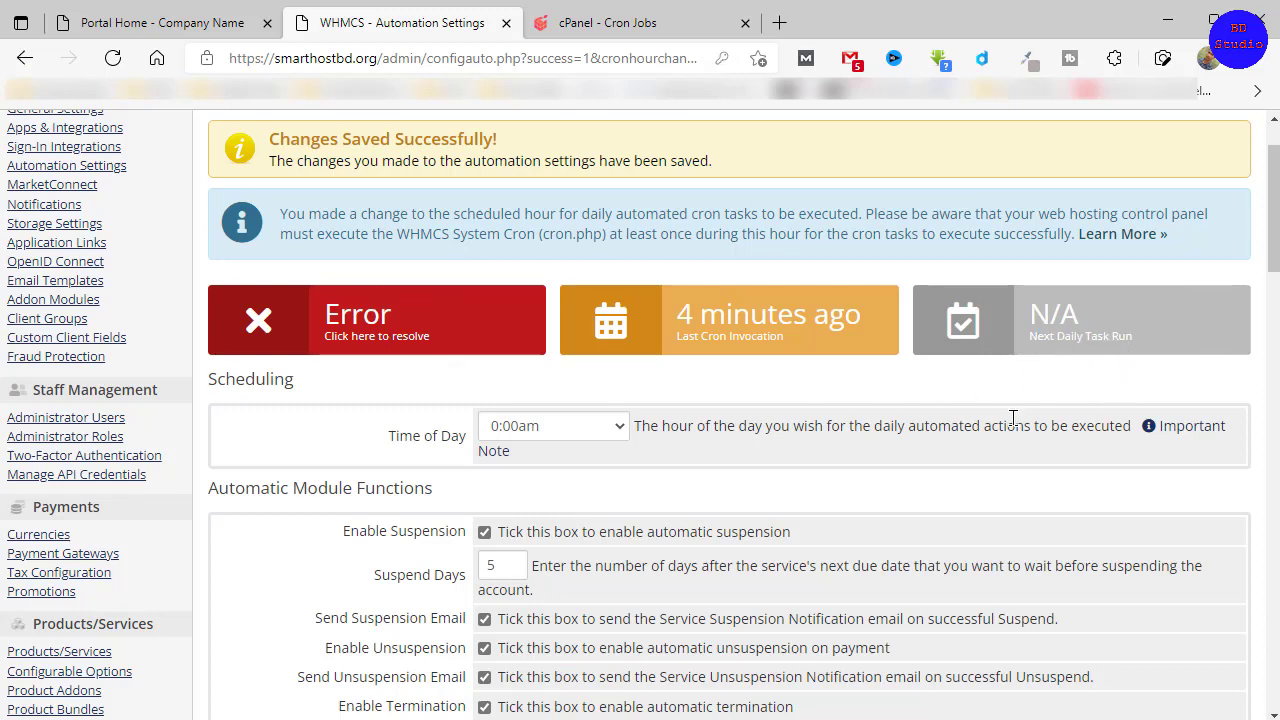